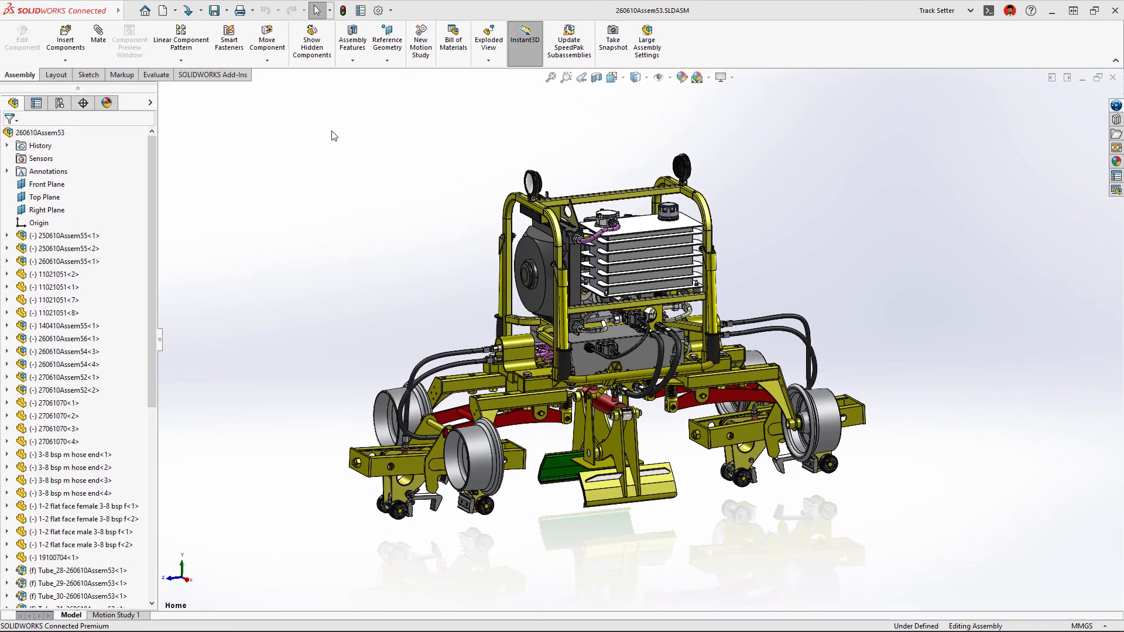
Open the yellow Hydraulic Hose Guard part from the machine assembly in its own window
right_drag(420, 239, 415, 177)
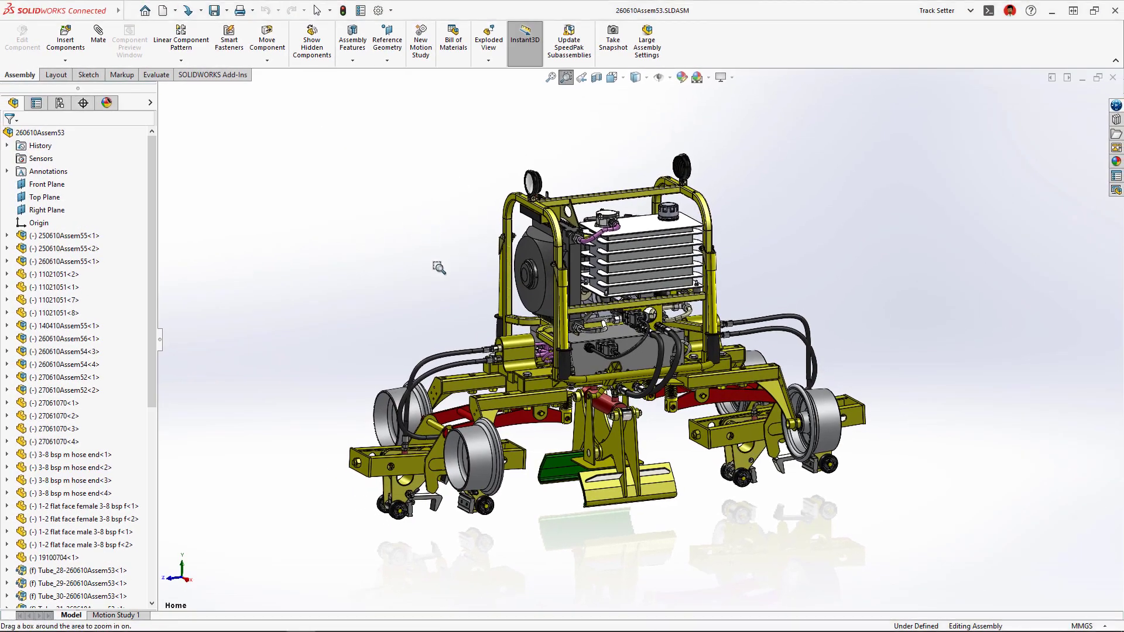
drag(439, 268, 498, 351)
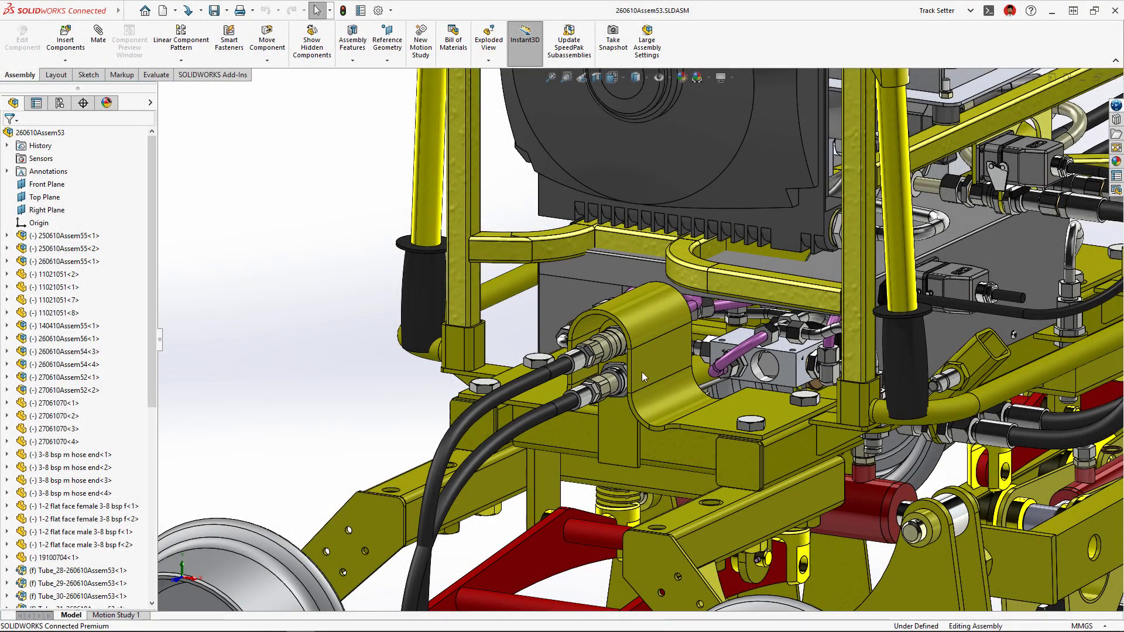
click(643, 371)
click(682, 325)
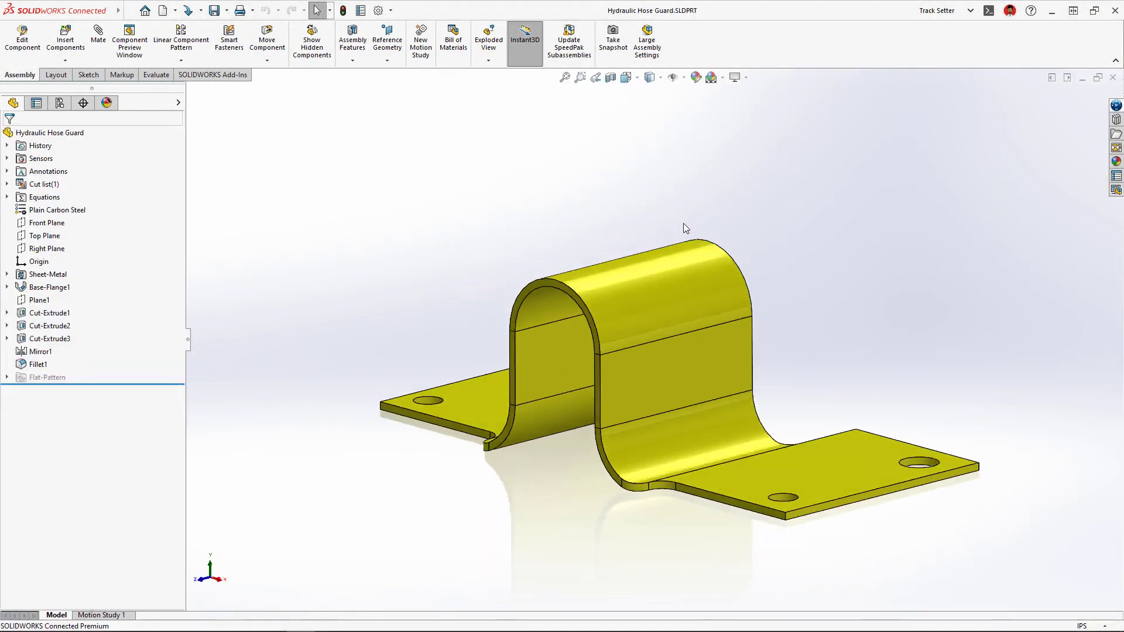
Edit the hose guard's base flange and extend its Direction 2 depth to about 2.99 in
click(676, 272)
click(726, 265)
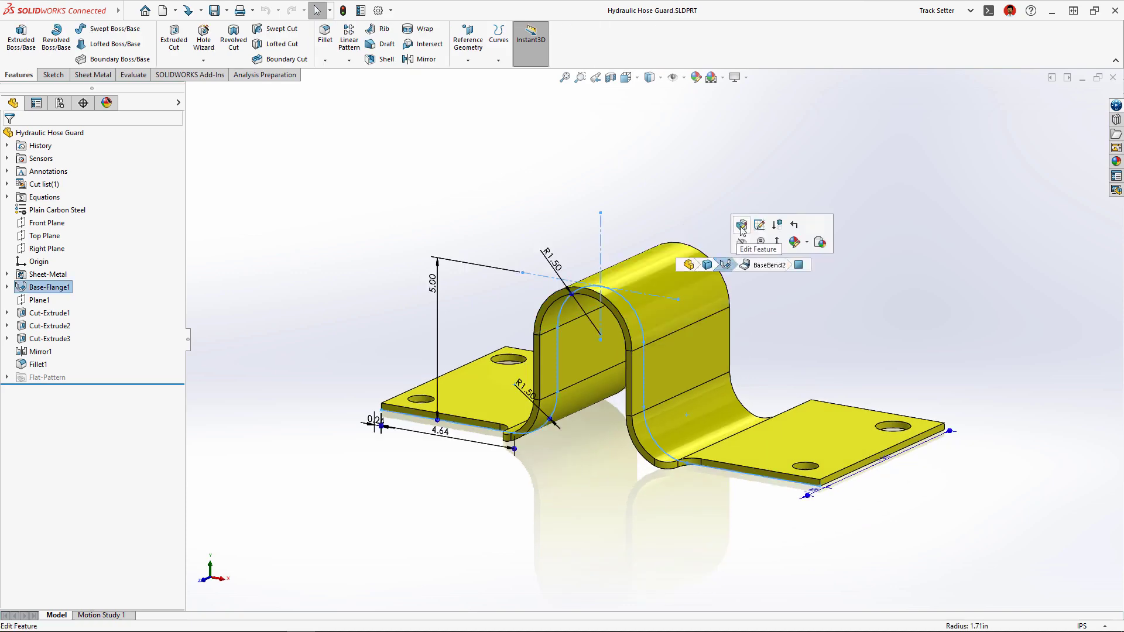
click(741, 229)
drag(583, 342, 547, 357)
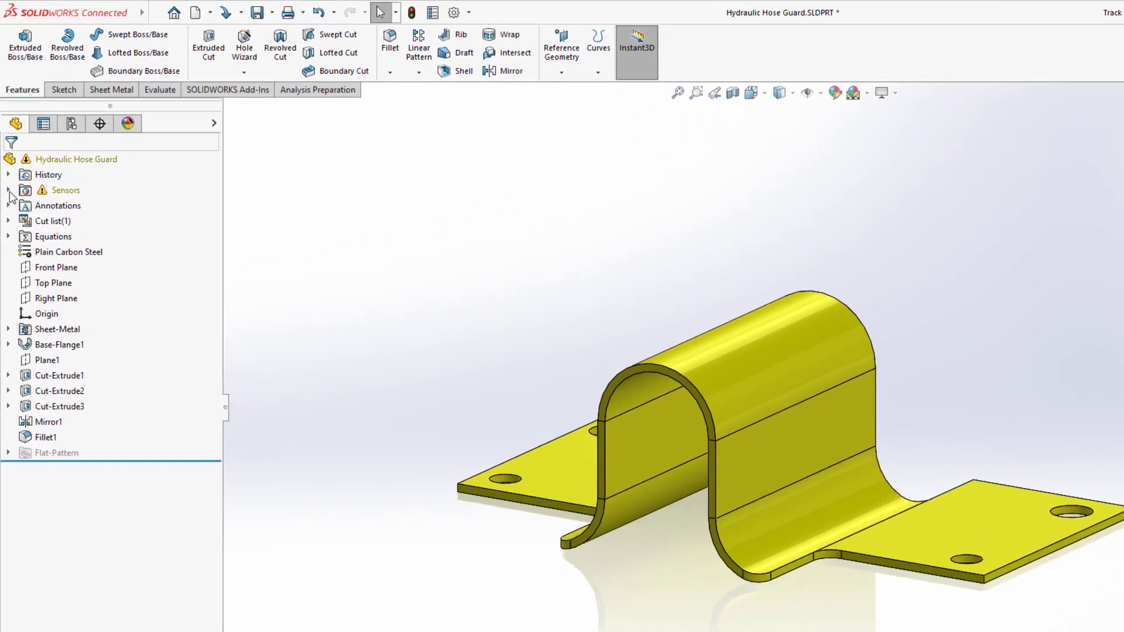
Examine the sheet metal bounding box width sensor's definition, its alert condition and the other bounding box properties it can monitor
click(8, 173)
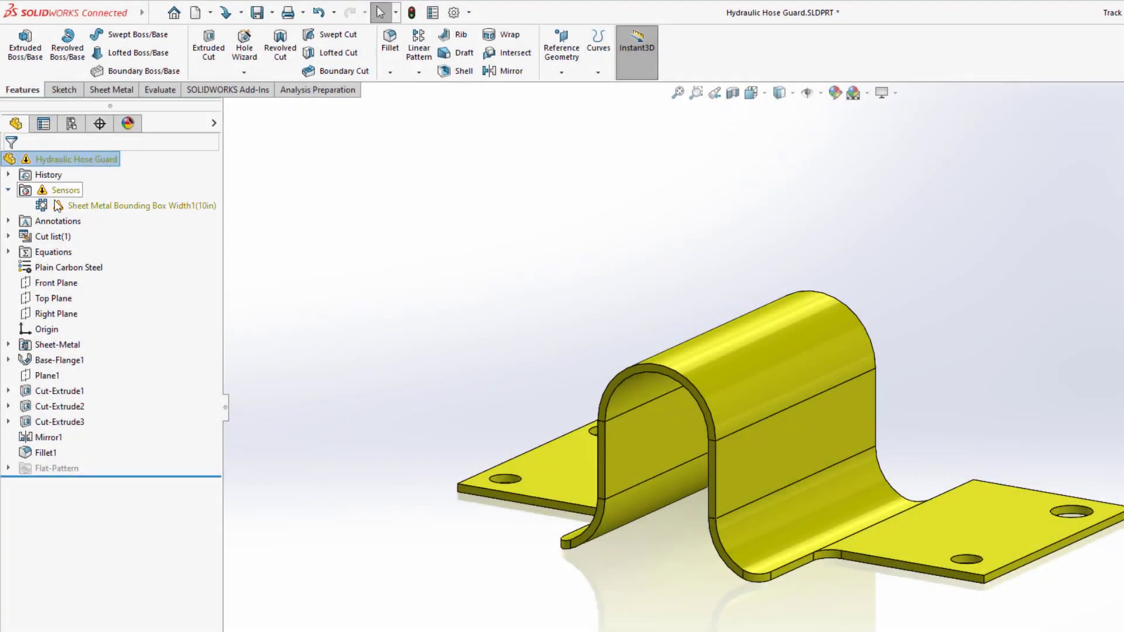
right_click(109, 206)
click(200, 235)
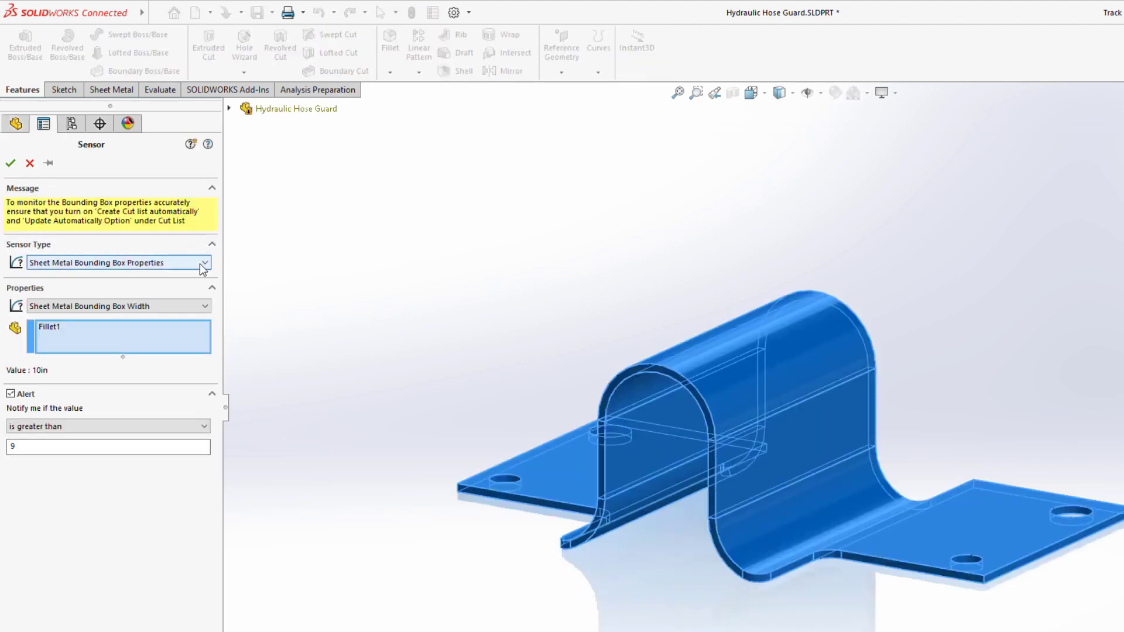
click(205, 306)
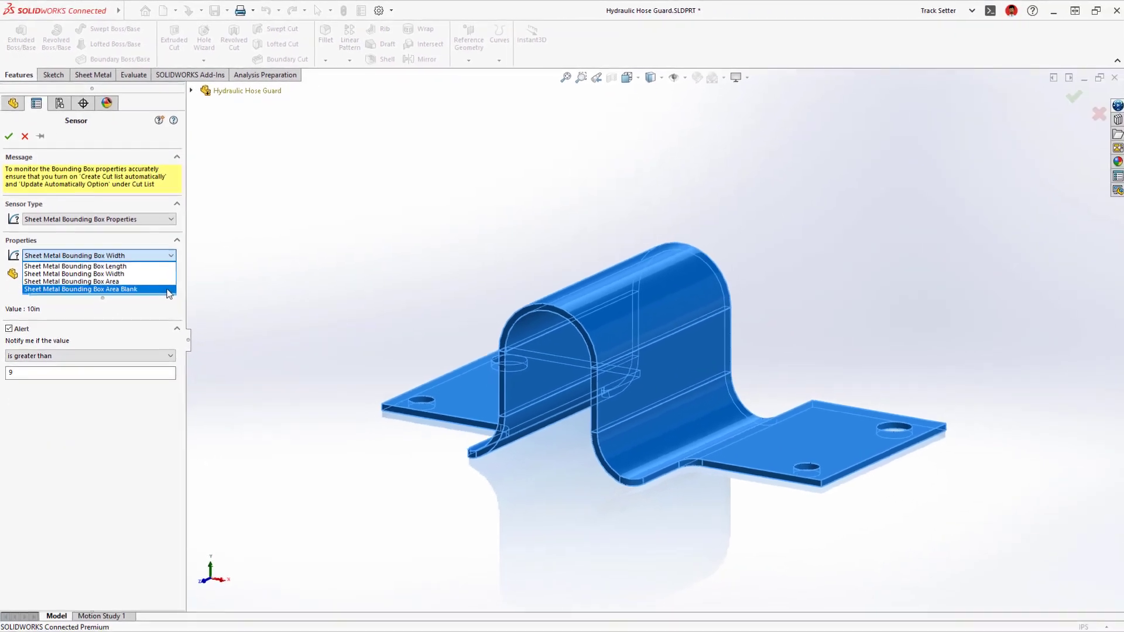
key(Escape)
click(30, 164)
click(24, 139)
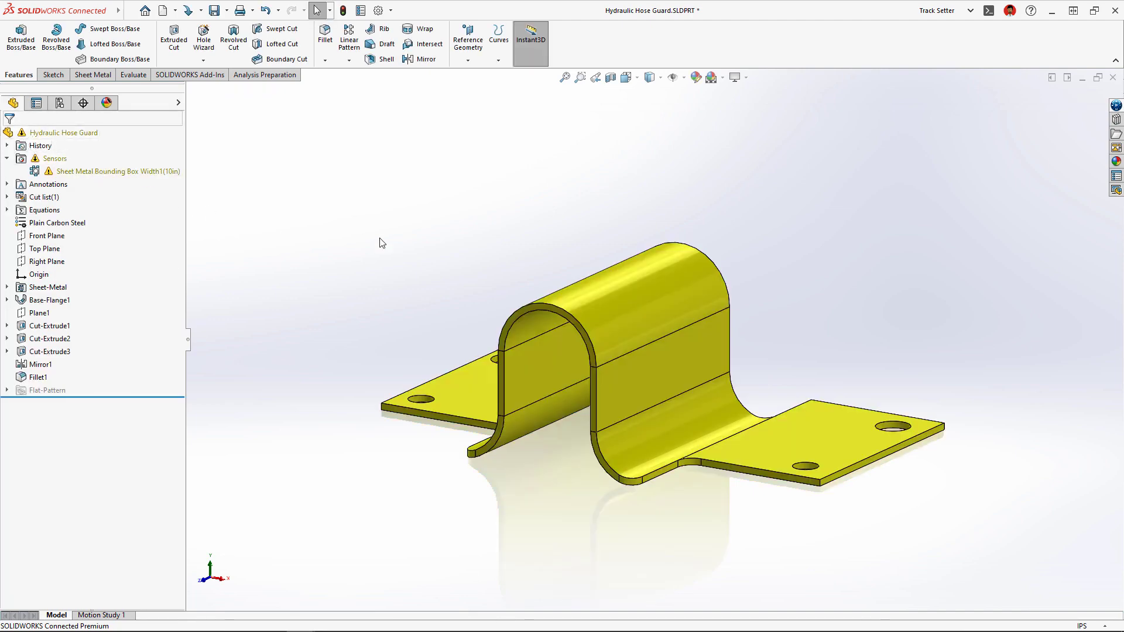
Edit the base flange and set its Direction 2 depth to 2 in
click(624, 299)
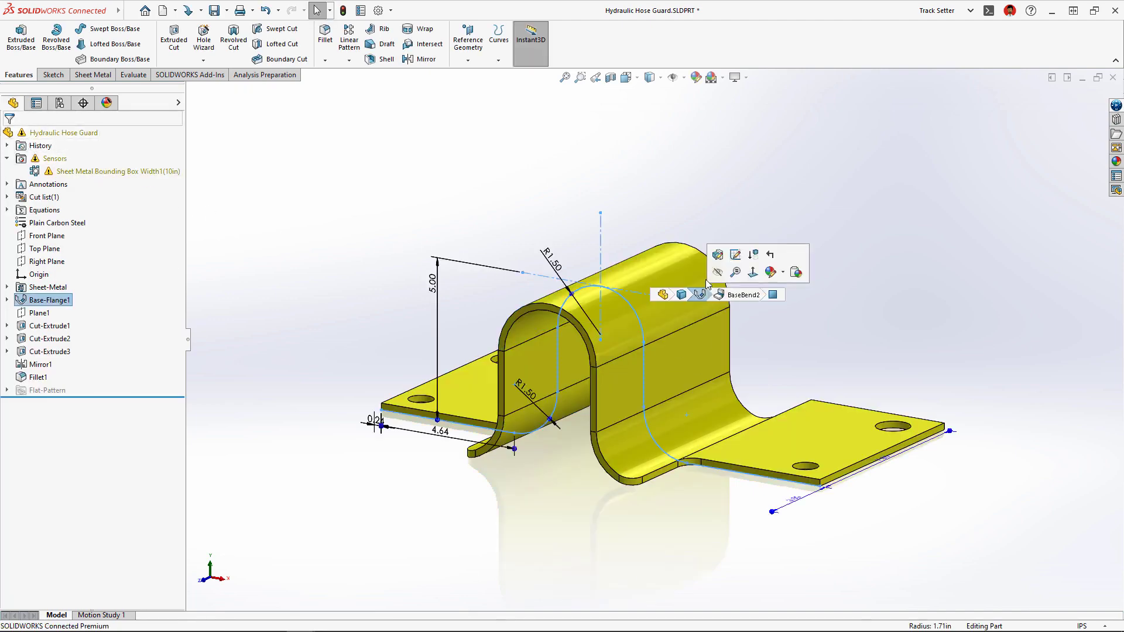
click(719, 261)
click(543, 357)
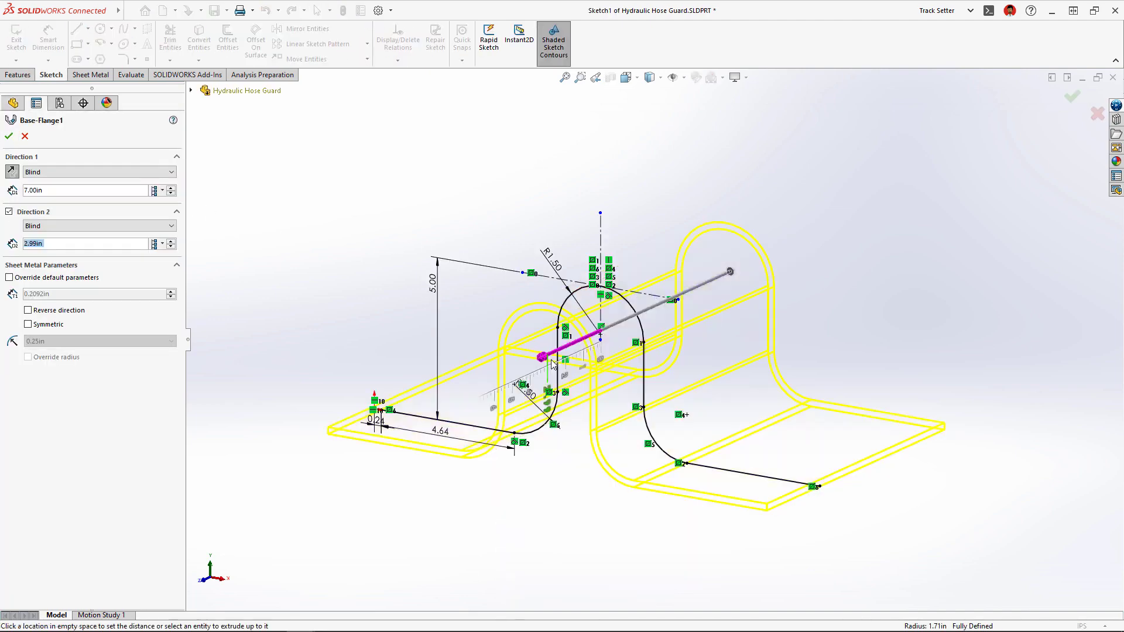
click(561, 369)
key(Return)
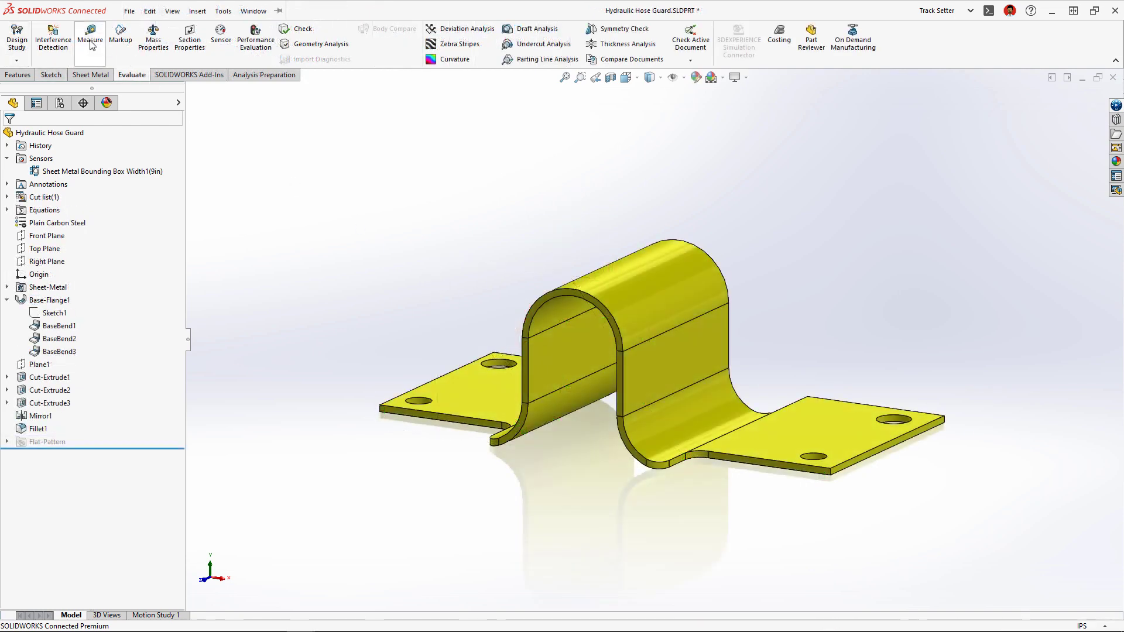
Measure the radii of the guard's lower outward bend and the inside face of its top bend
click(90, 36)
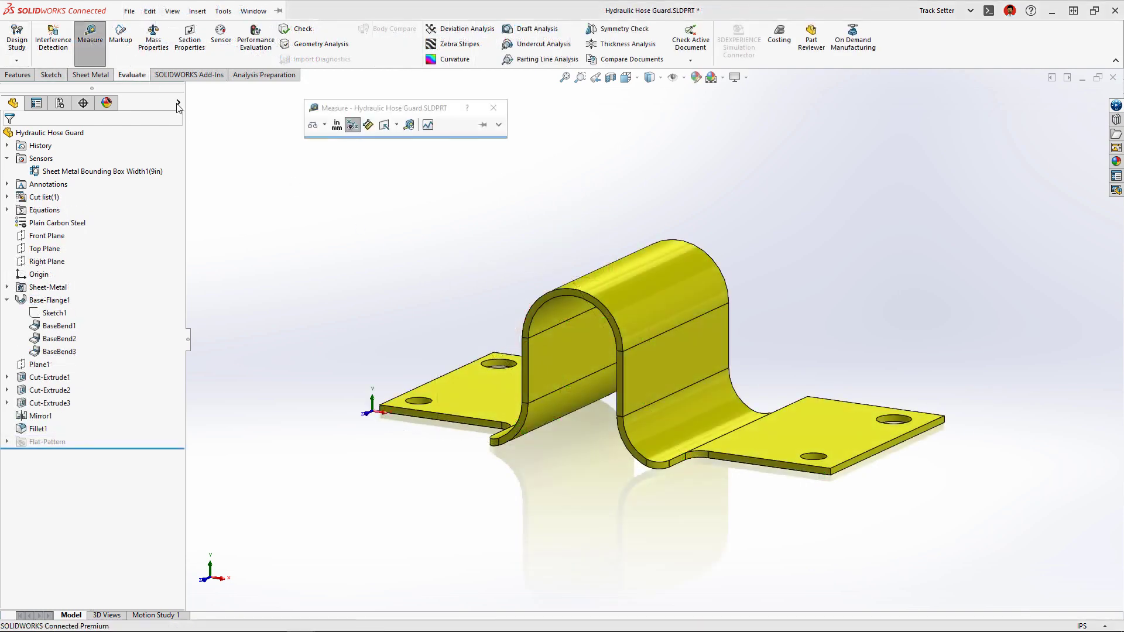
click(704, 400)
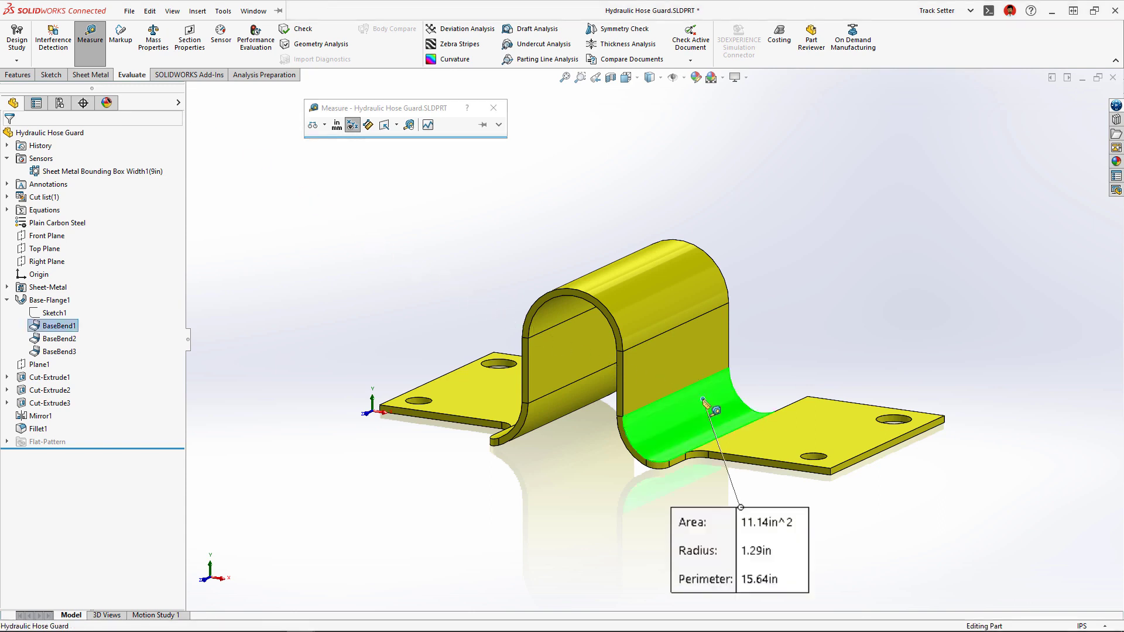
click(559, 313)
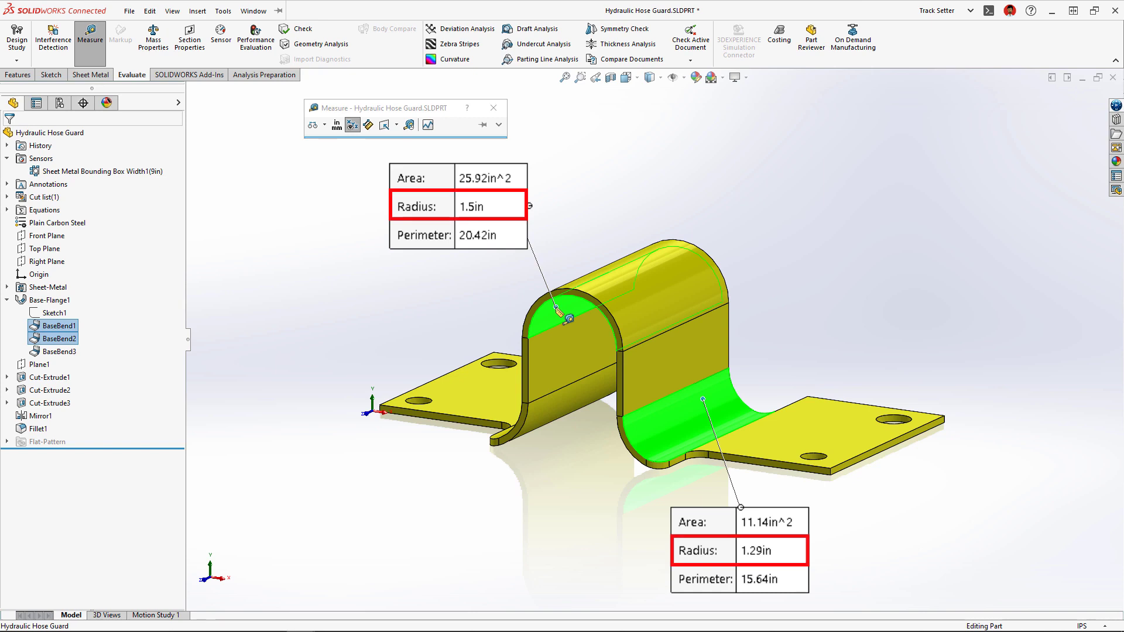
key(Escape)
Edit the base flange so its sheet thickness is applied symmetrically about the sketch profile
click(559, 309)
click(607, 301)
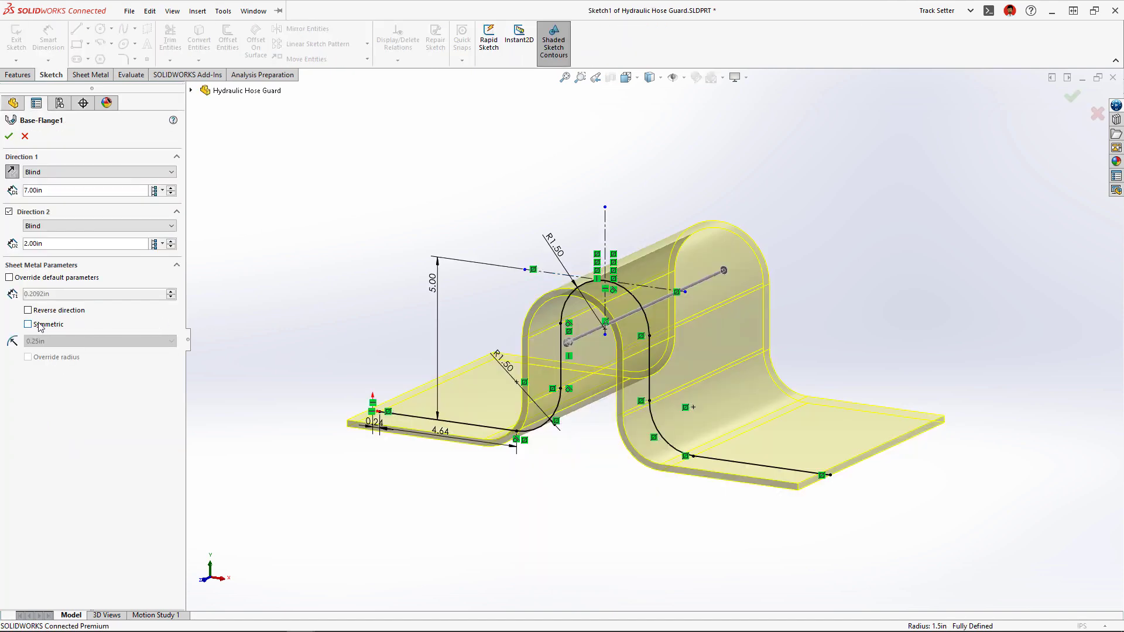
click(28, 325)
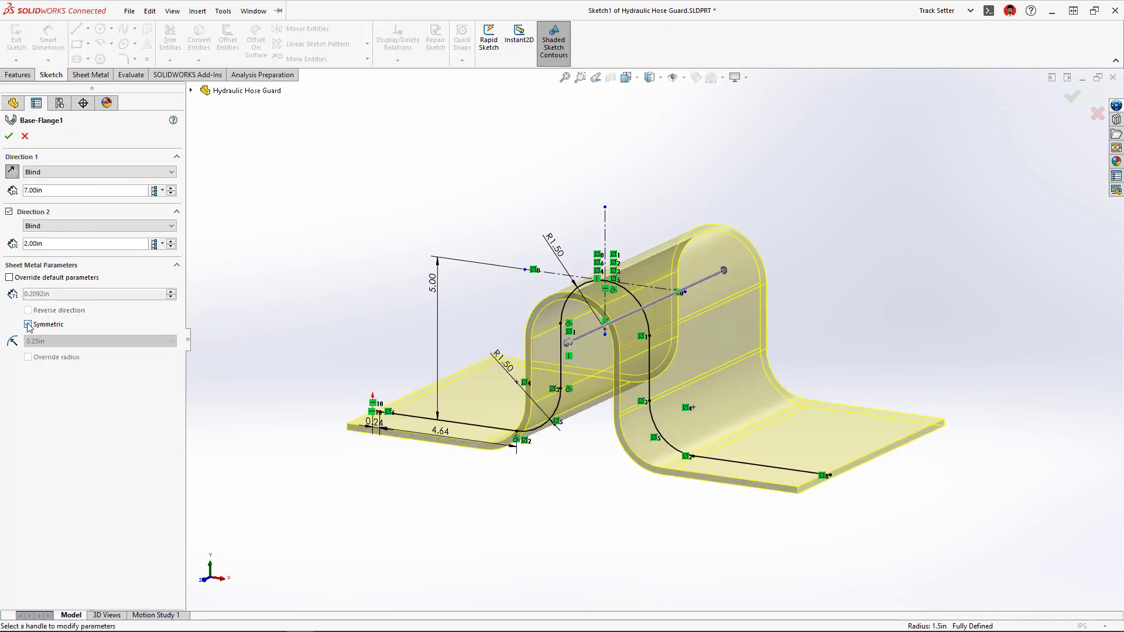
click(8, 137)
Measure the same lower bend and inner top bend radii again on the symmetric-thickness flange
click(90, 35)
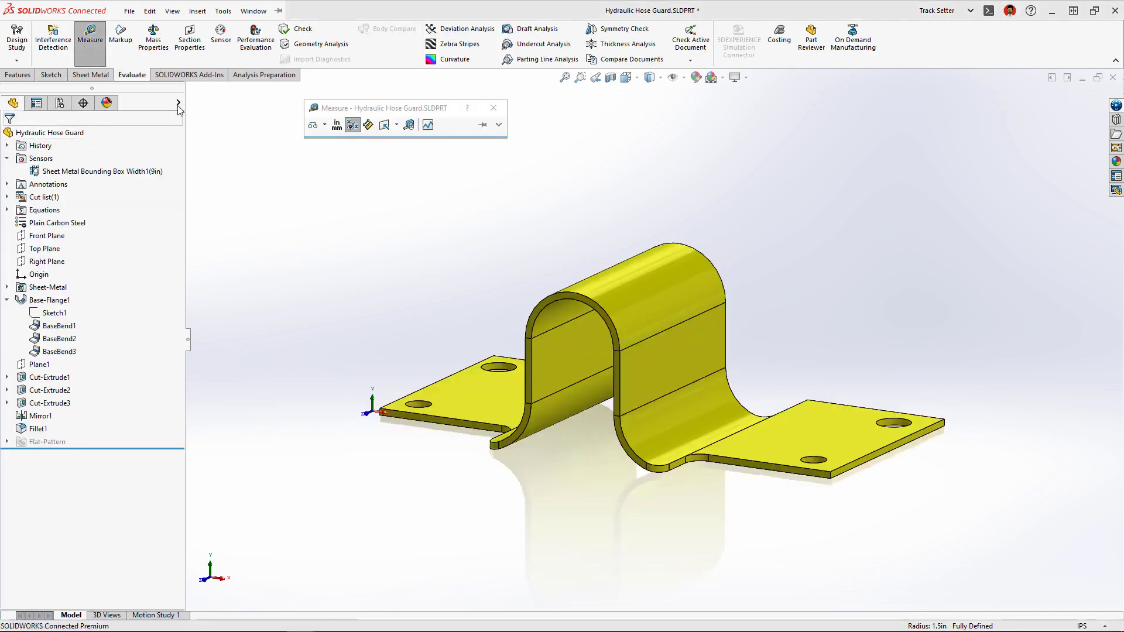
click(713, 401)
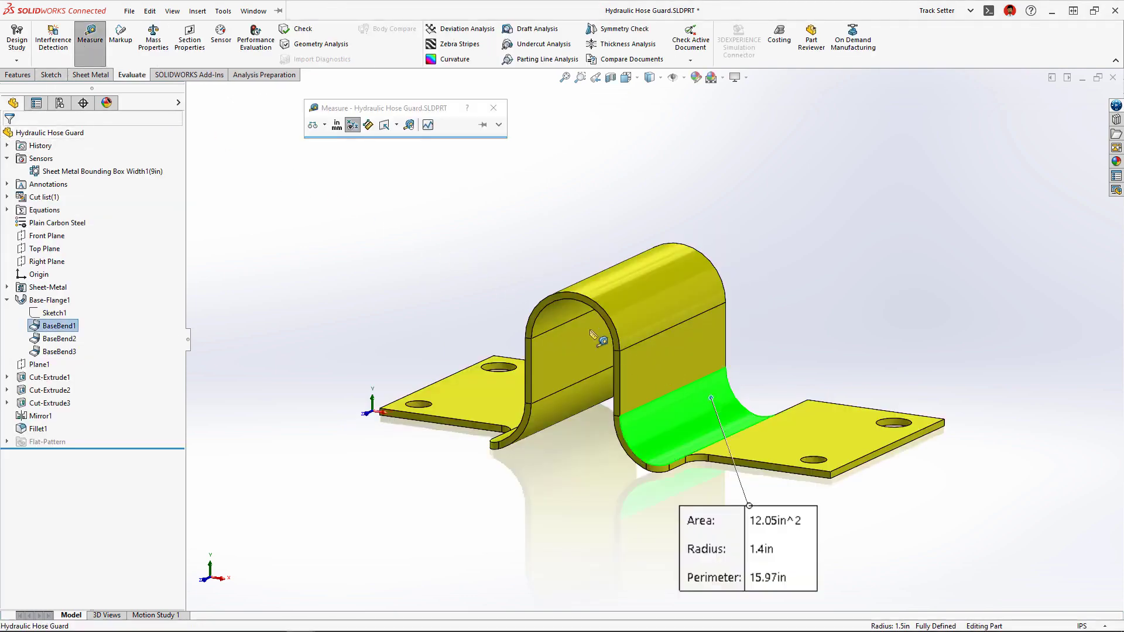
click(564, 314)
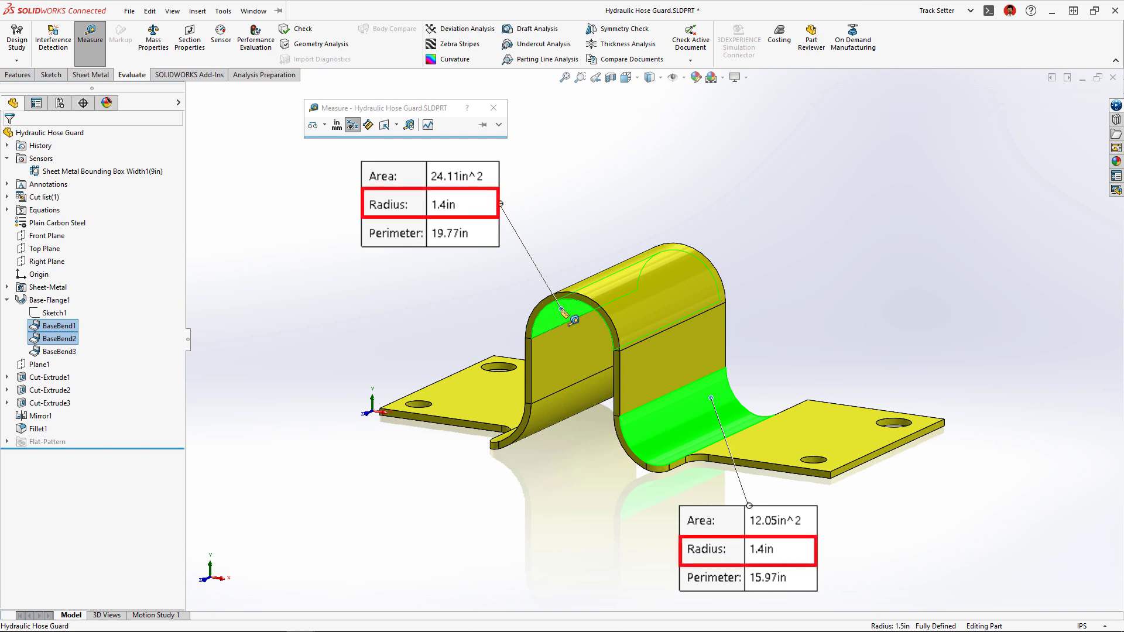
key(Escape)
Open the hose guard's drawing and place the flat pattern's cut list properties beside the view
click(564, 314)
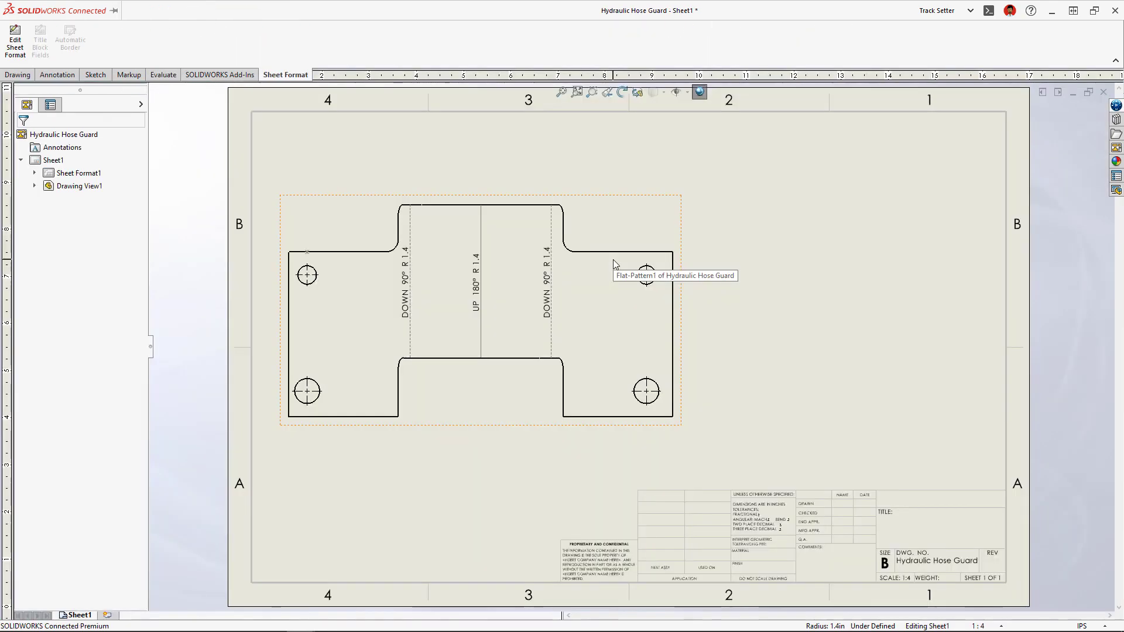
click(613, 259)
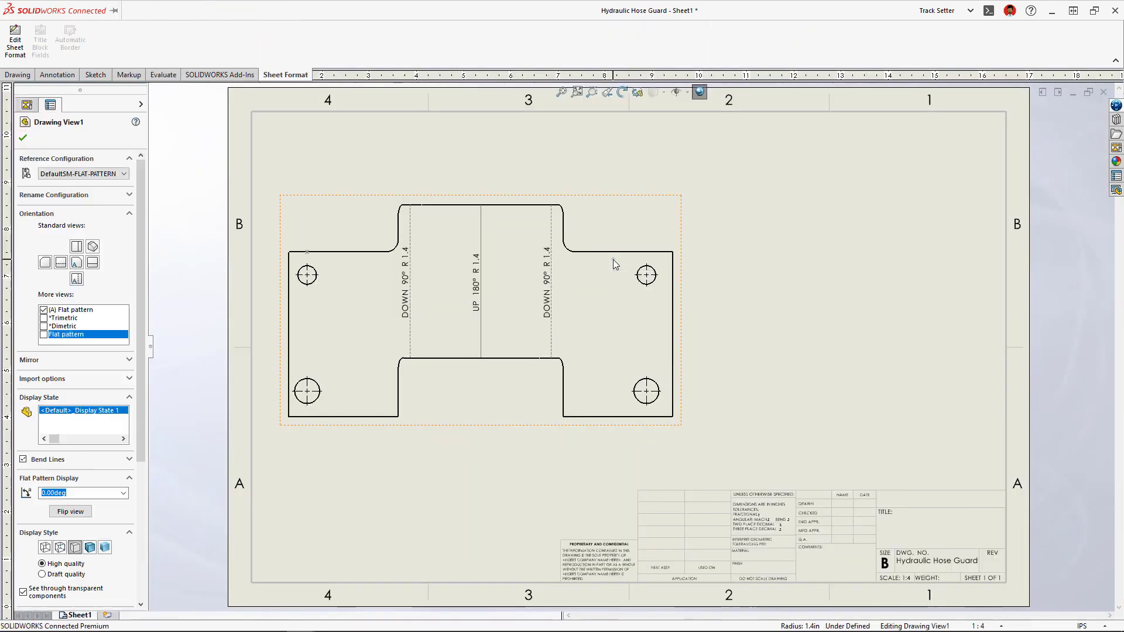
right_click(614, 263)
mouse_move(718, 581)
click(823, 565)
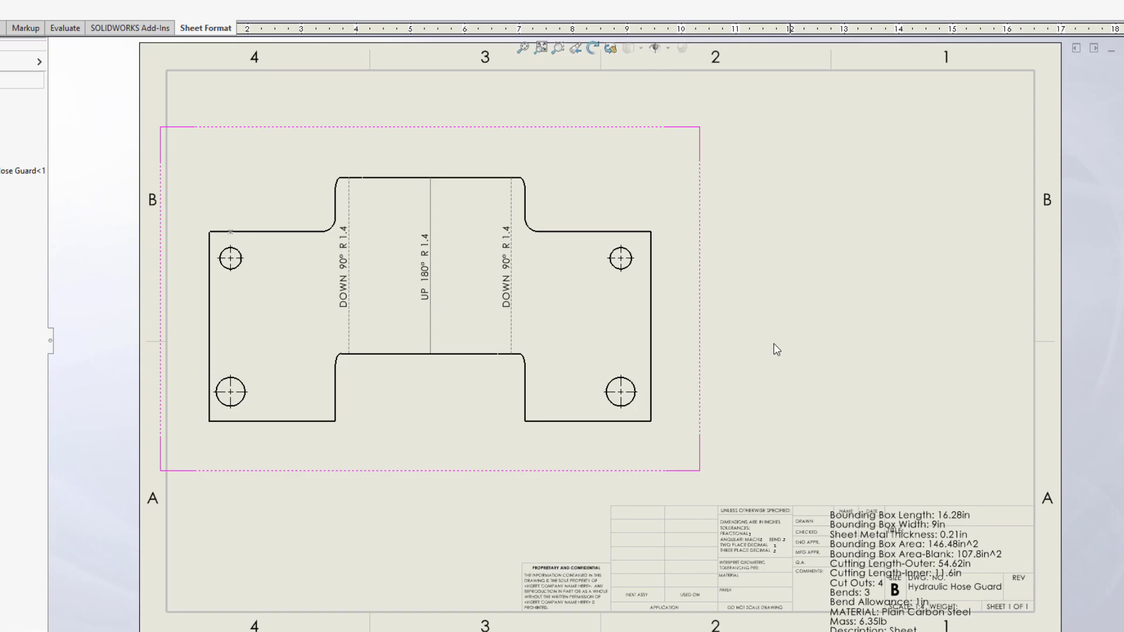
click(754, 177)
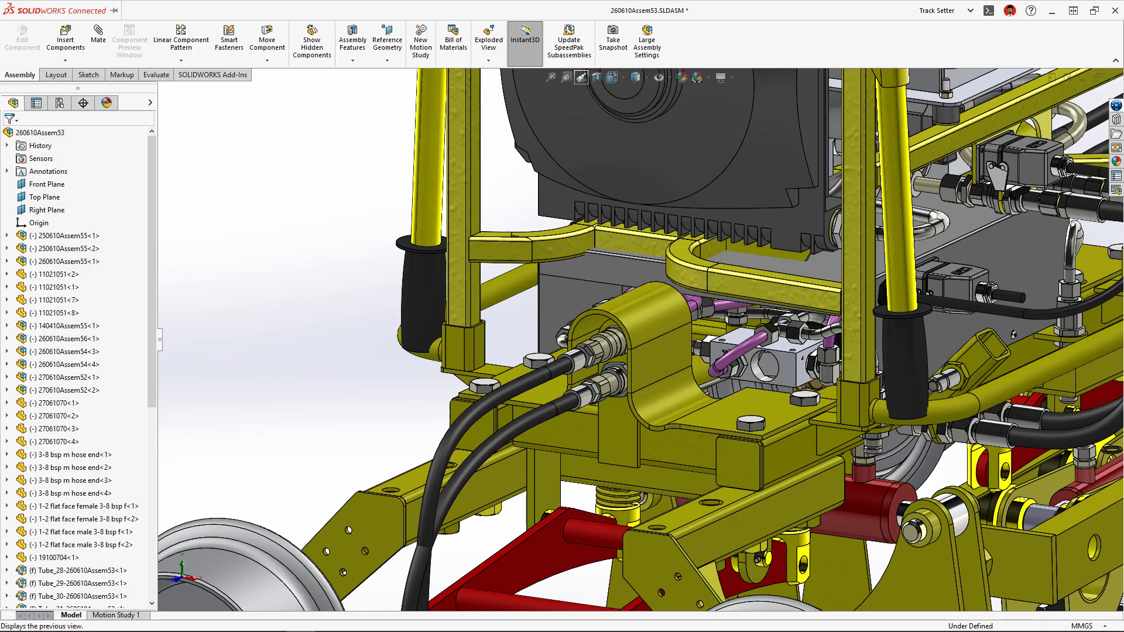
Return to the full machine assembly and edit the Crate component in context
click(582, 78)
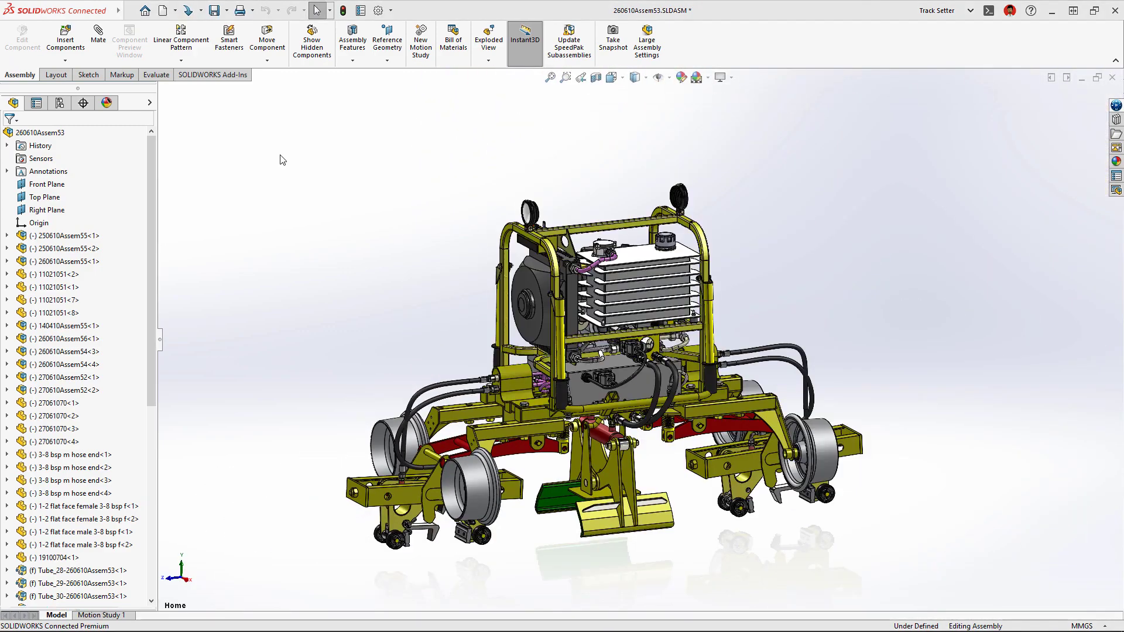
drag(154, 236, 165, 445)
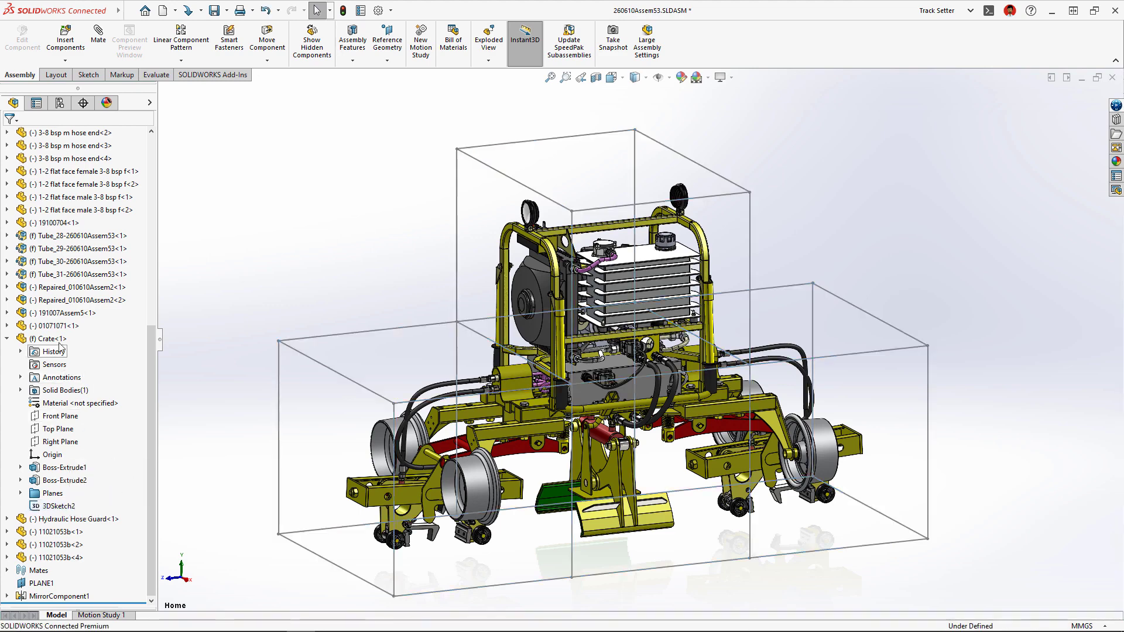
click(50, 339)
click(122, 309)
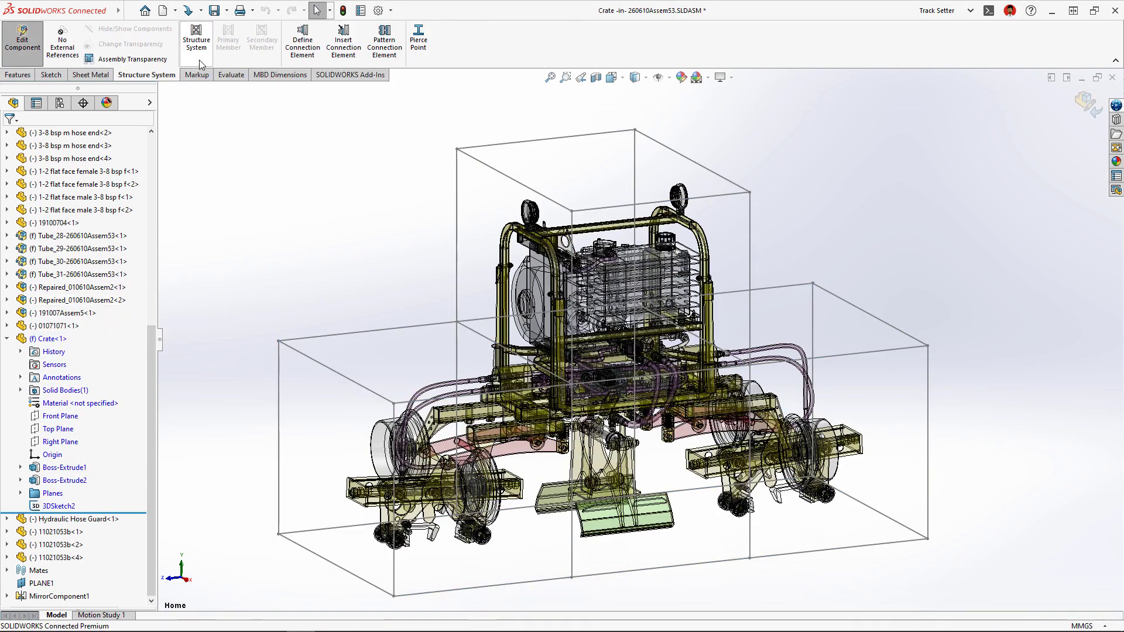
Start a structure system in the crate and create primary members along all lines of the crate's wireframe
click(205, 60)
click(208, 58)
drag(211, 105, 1014, 608)
key(Return)
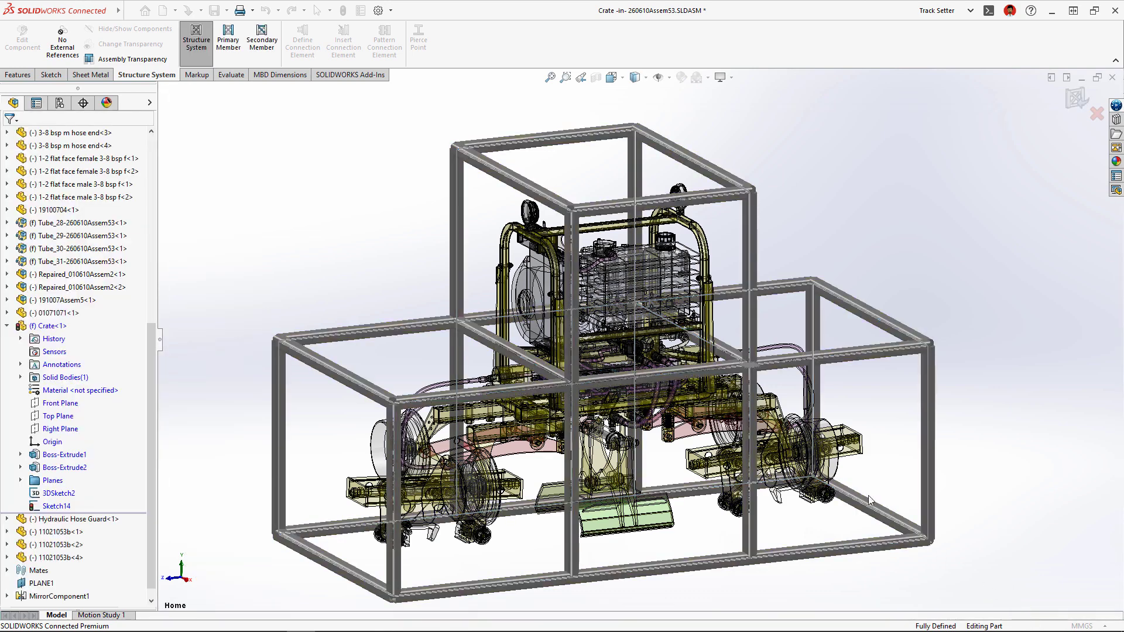
Add secondary support members on Plane11 between the four uprights of the crate's upper section
click(266, 57)
click(573, 264)
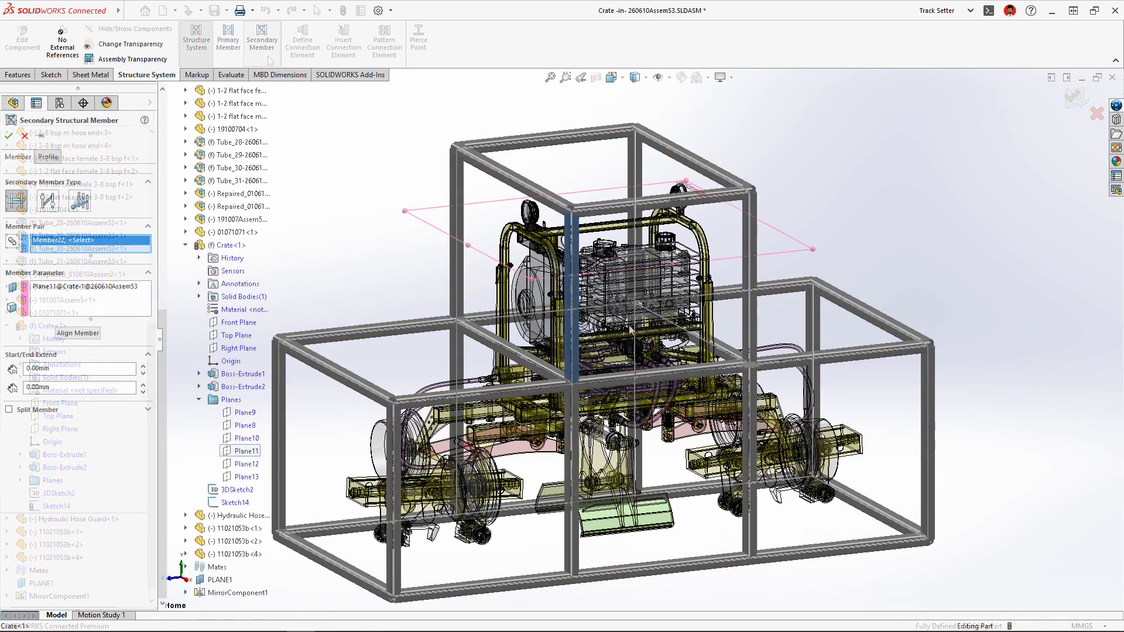
click(751, 251)
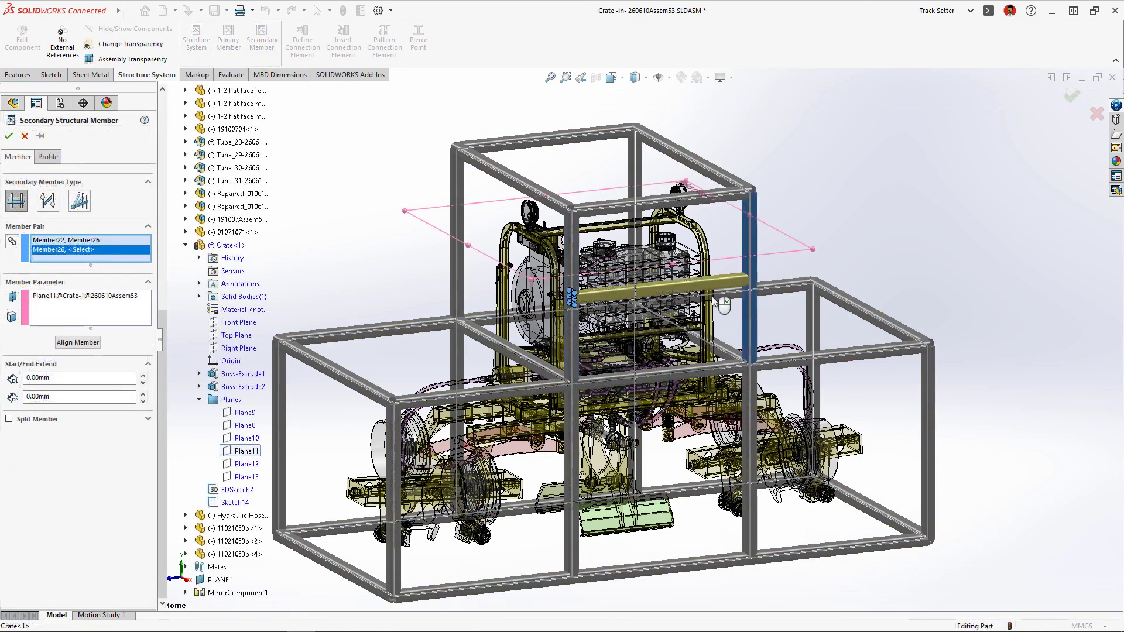
click(636, 175)
click(460, 257)
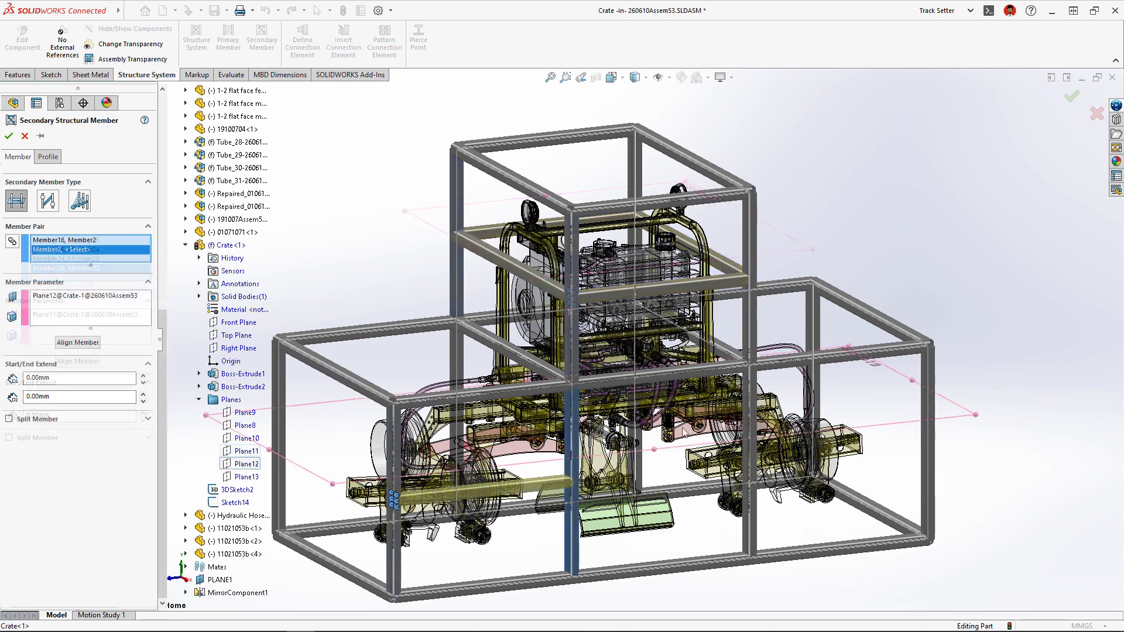
Add secondary support members on Plane12 between the uprights of the crate's lower section and finish the structure system
click(750, 424)
click(931, 410)
click(814, 363)
key(Return)
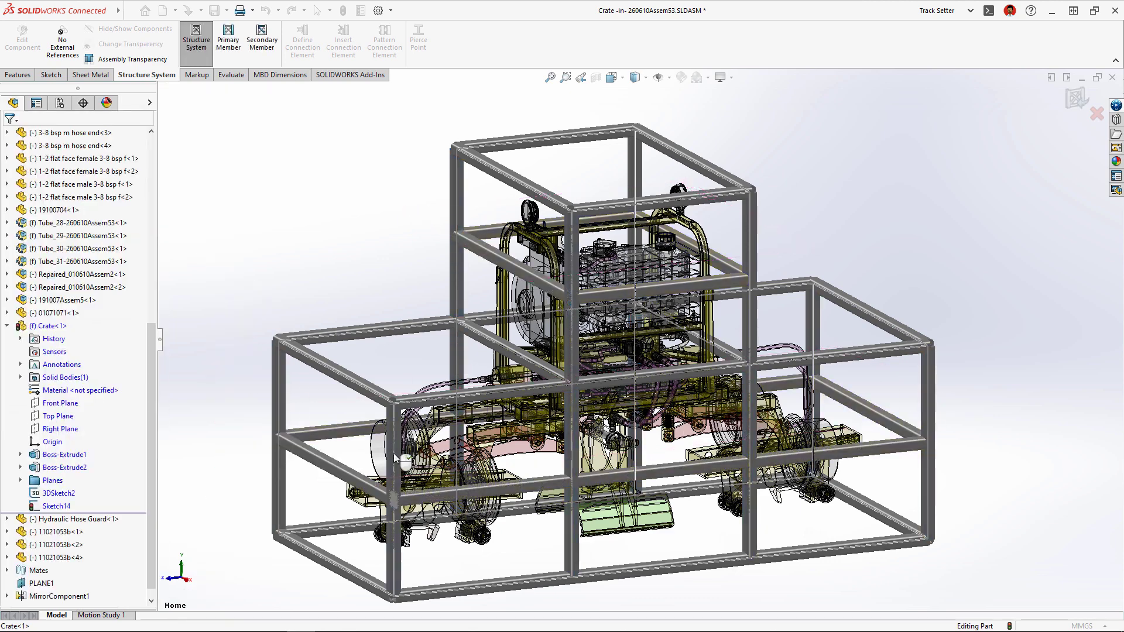
click(1080, 100)
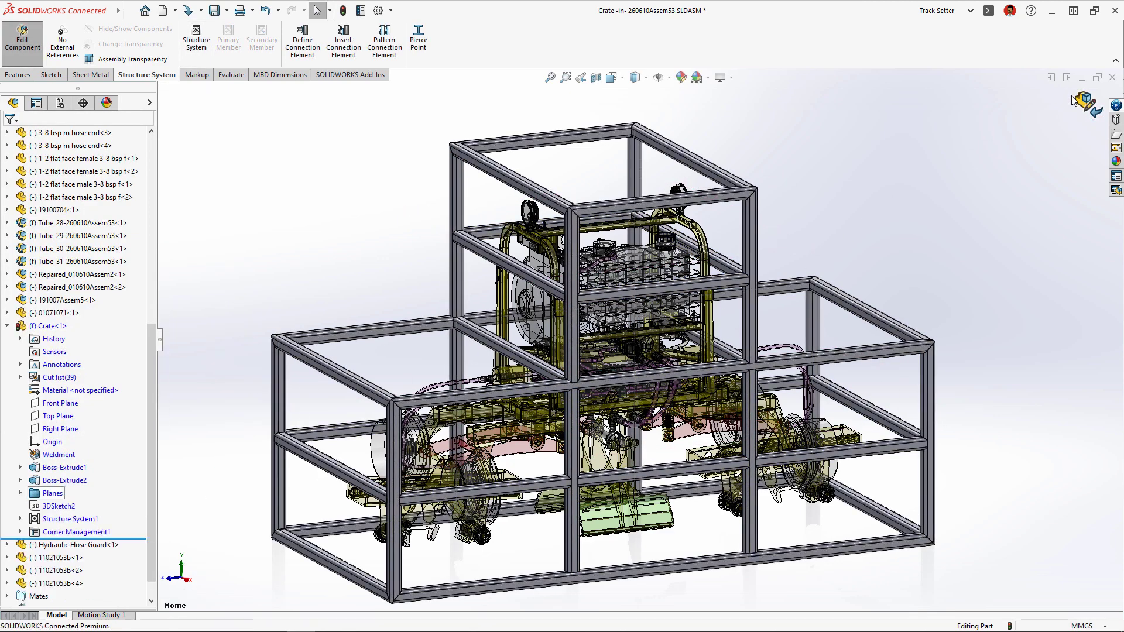
Edit the crate's corner management and group all corners similar to the near upper corner of the lower section
right_drag(931, 167, 930, 127)
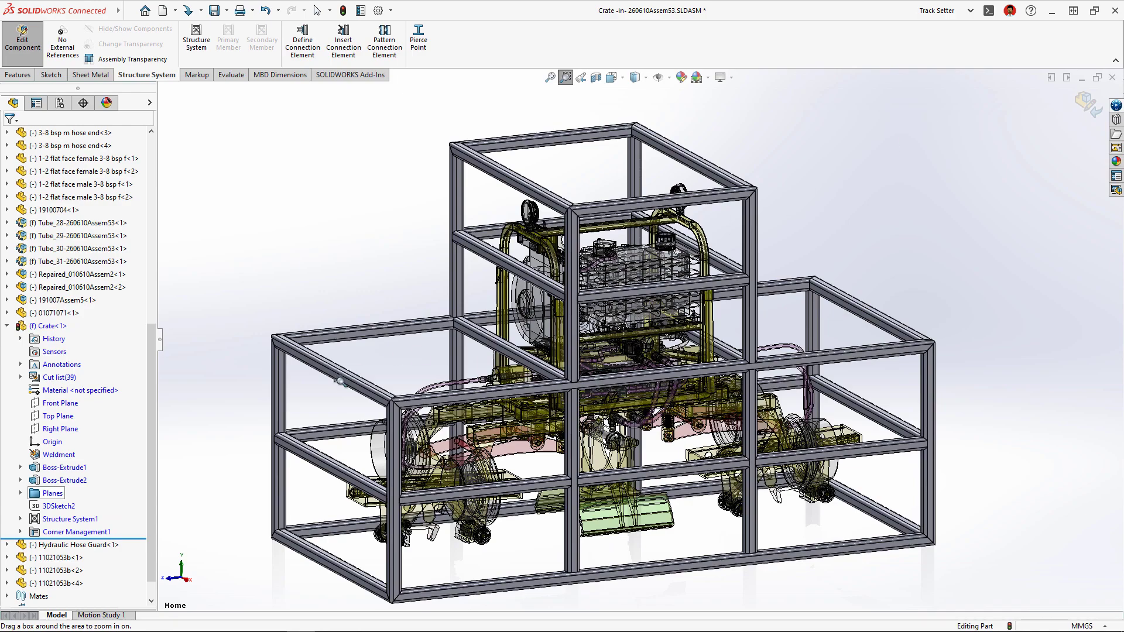
drag(339, 380, 452, 438)
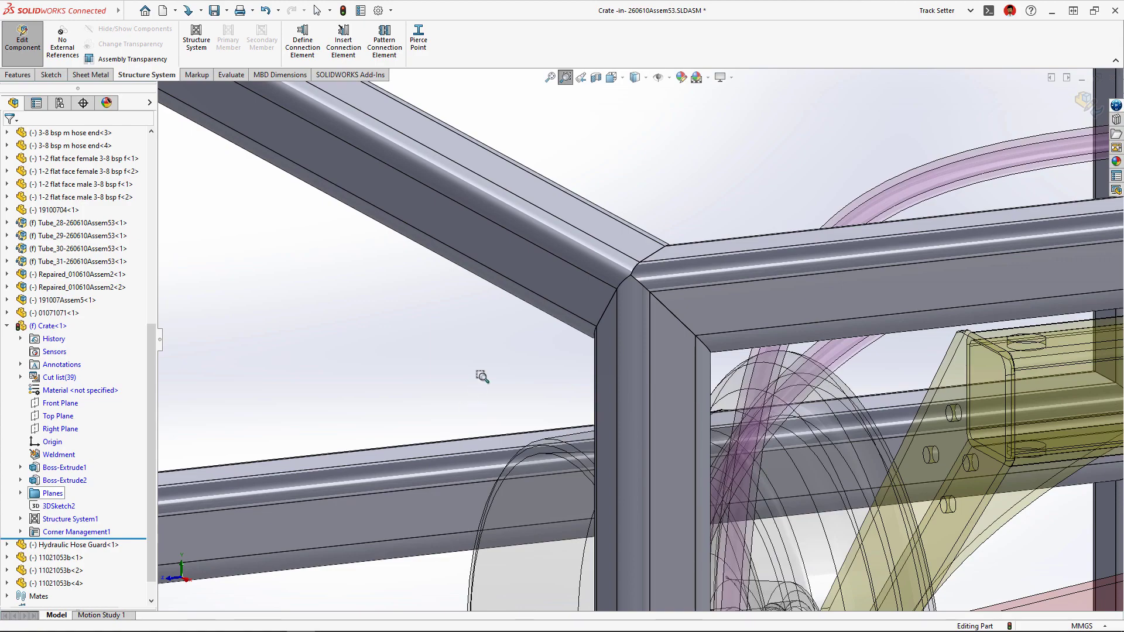
click(581, 77)
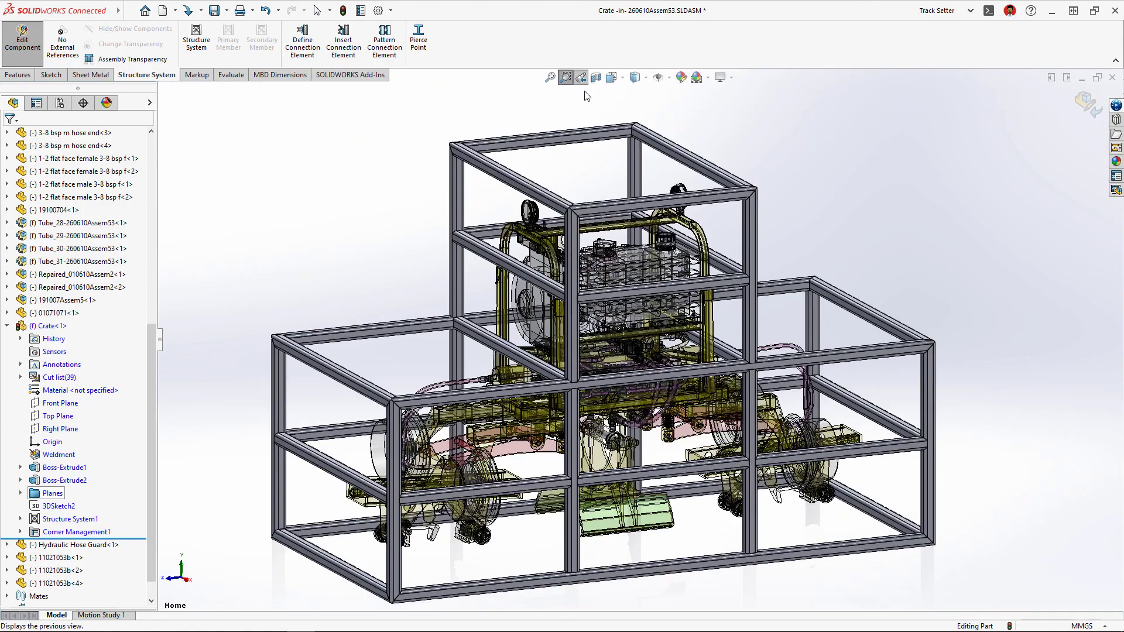
right_click(51, 532)
click(53, 374)
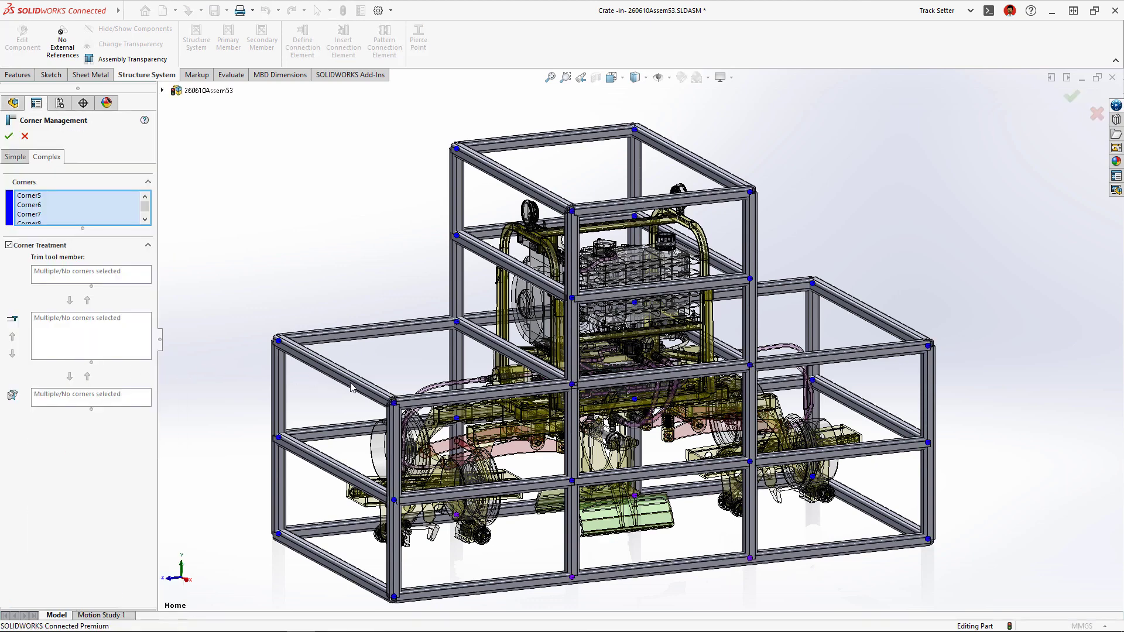
click(393, 404)
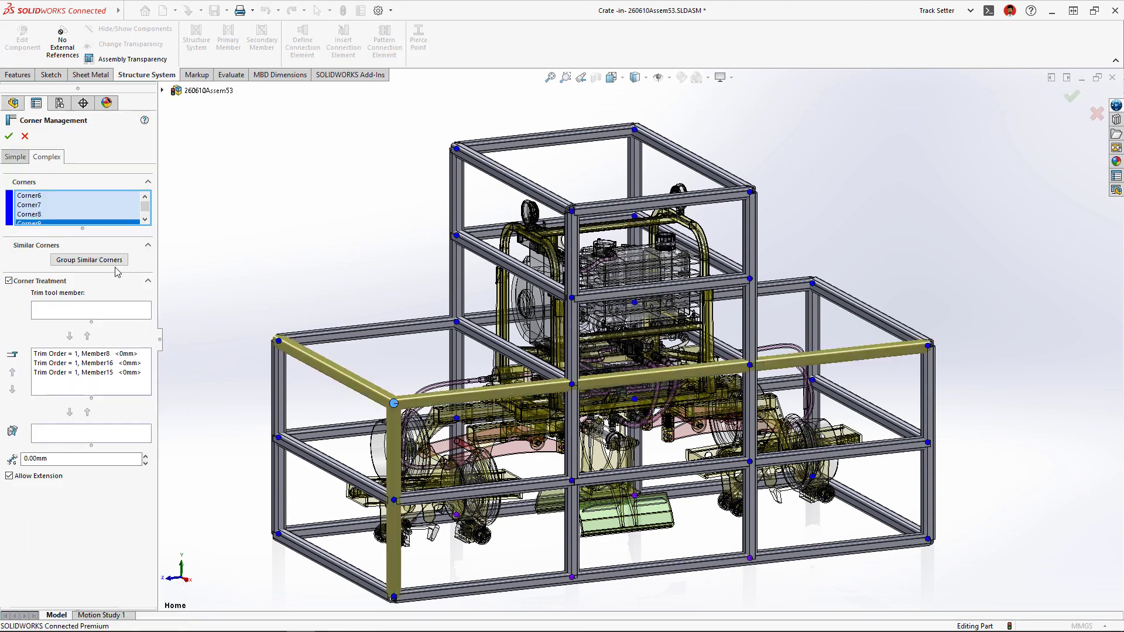
click(89, 259)
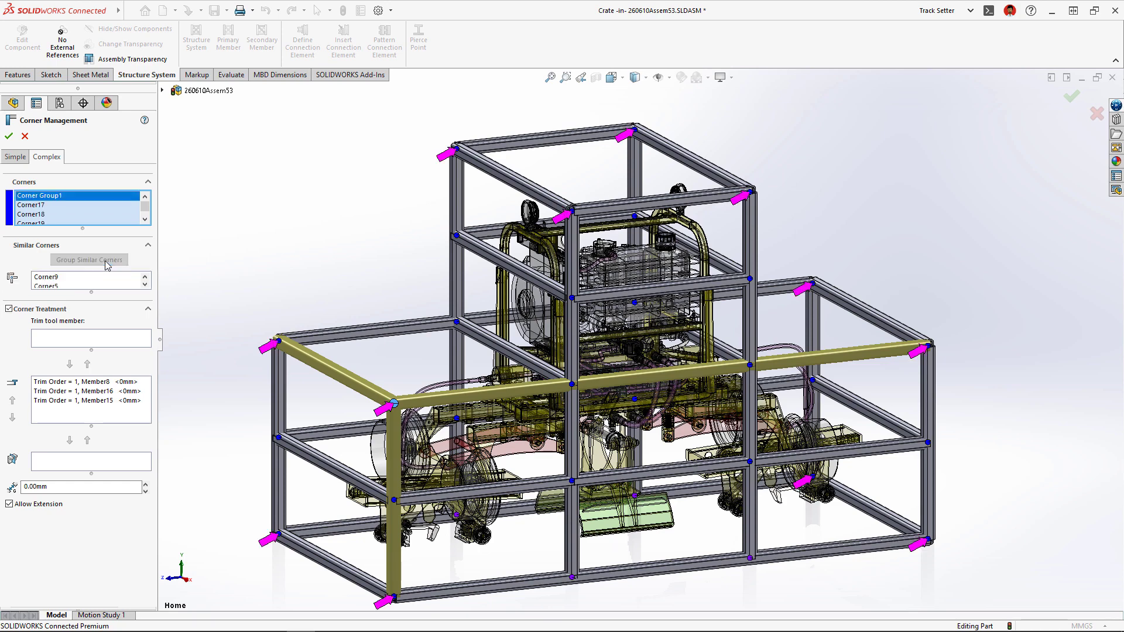
drag(92, 294, 92, 400)
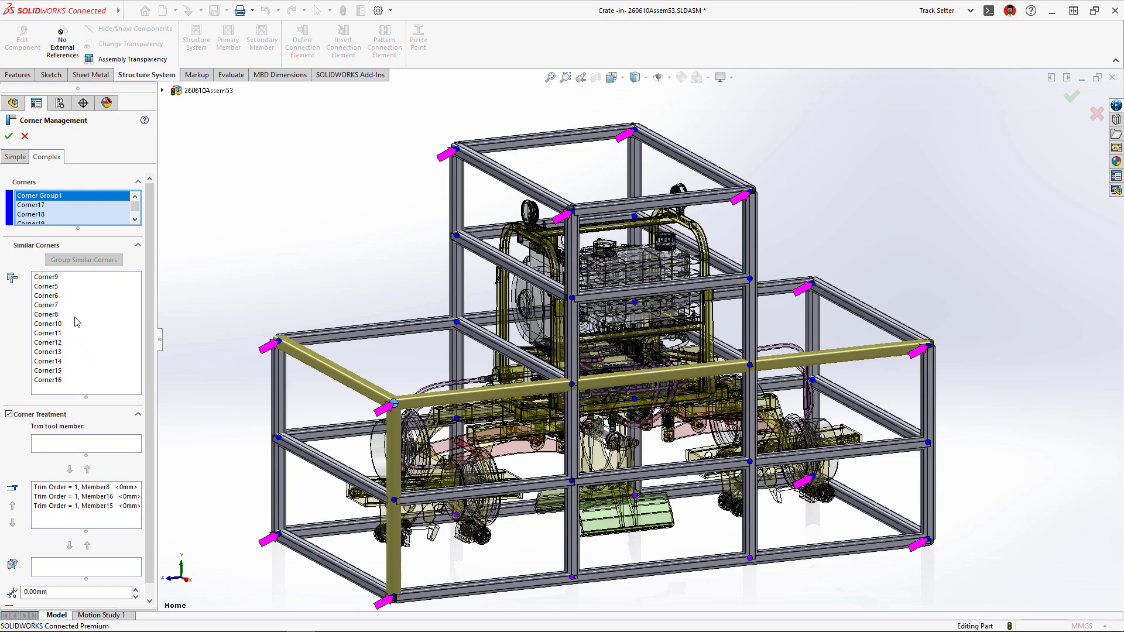
Set the vertical Member16 as the planar-trimmed member for the corner group and accept the corner treatment
right_click(54, 280)
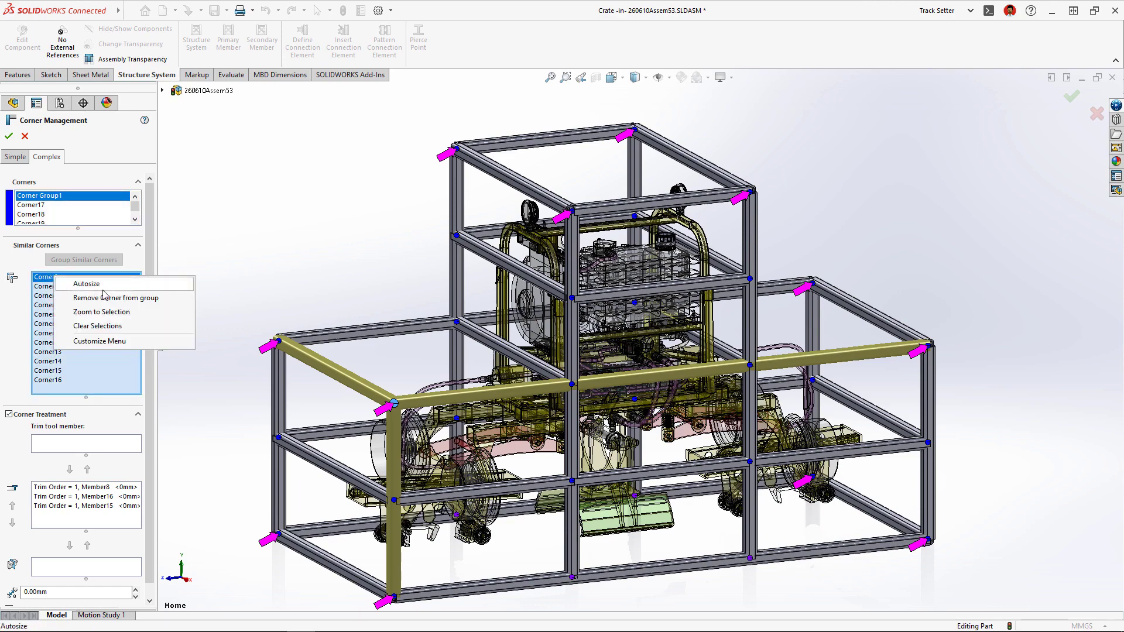
click(157, 313)
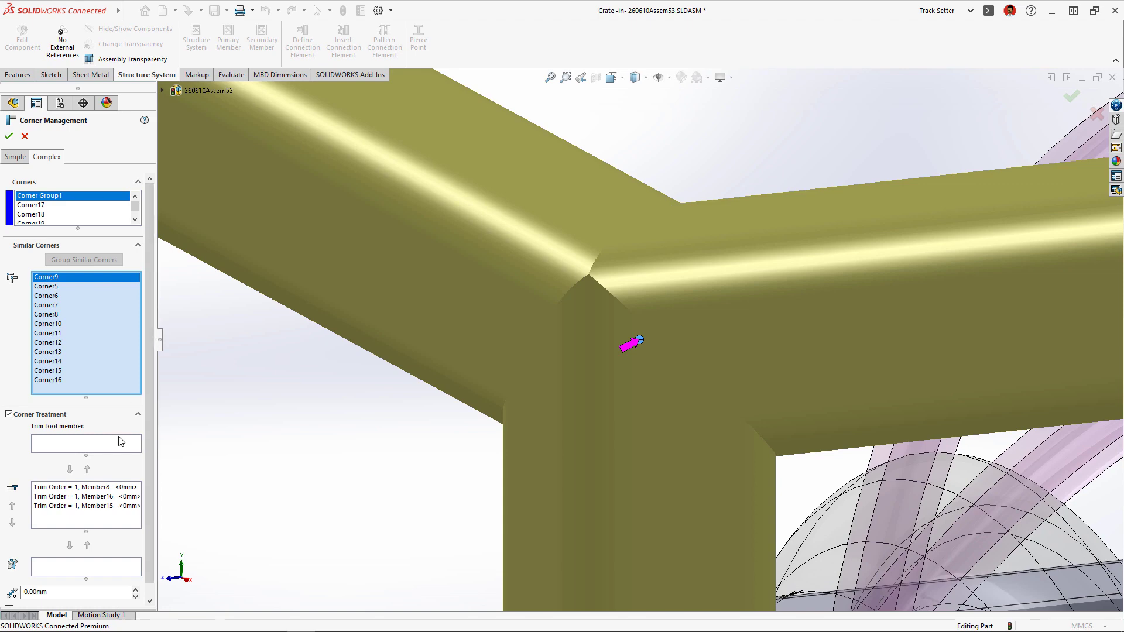
click(89, 497)
click(69, 545)
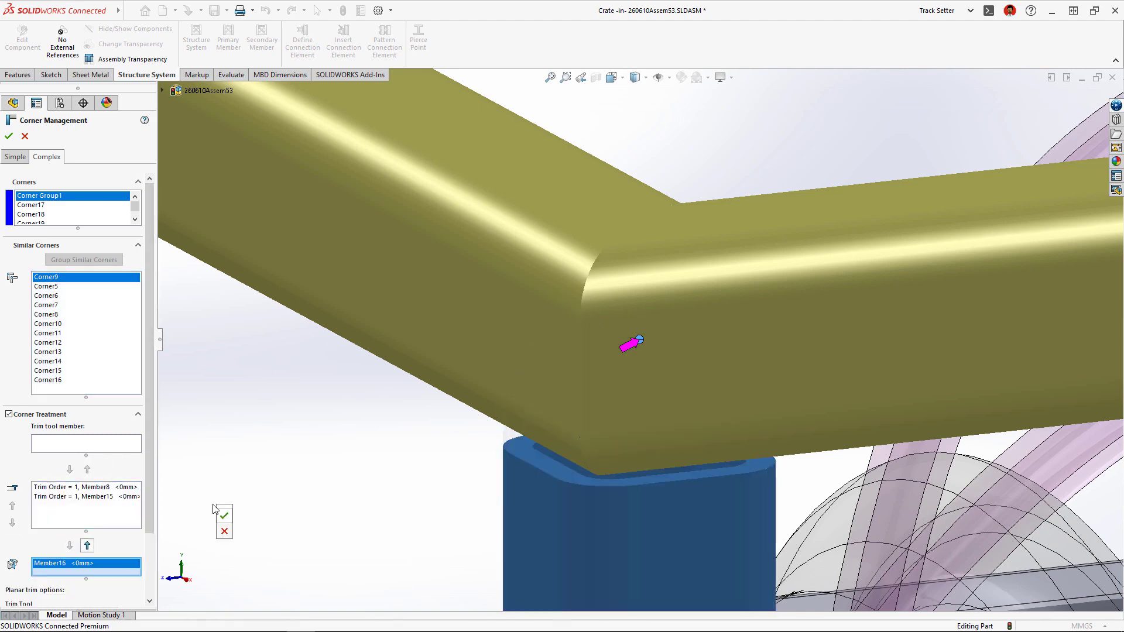
click(224, 516)
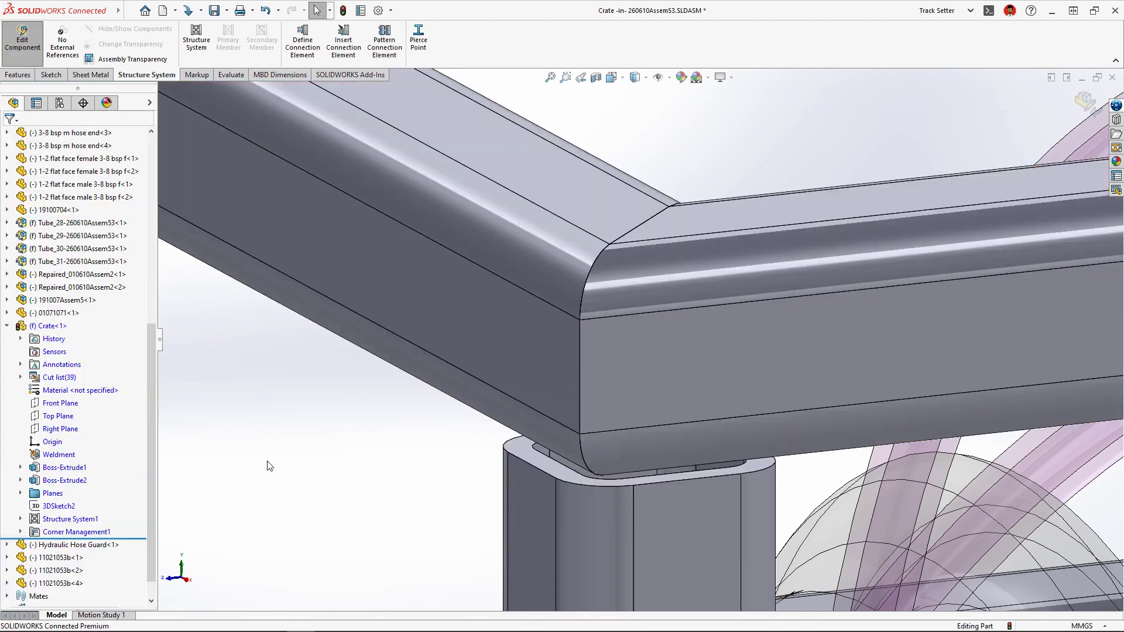
click(581, 78)
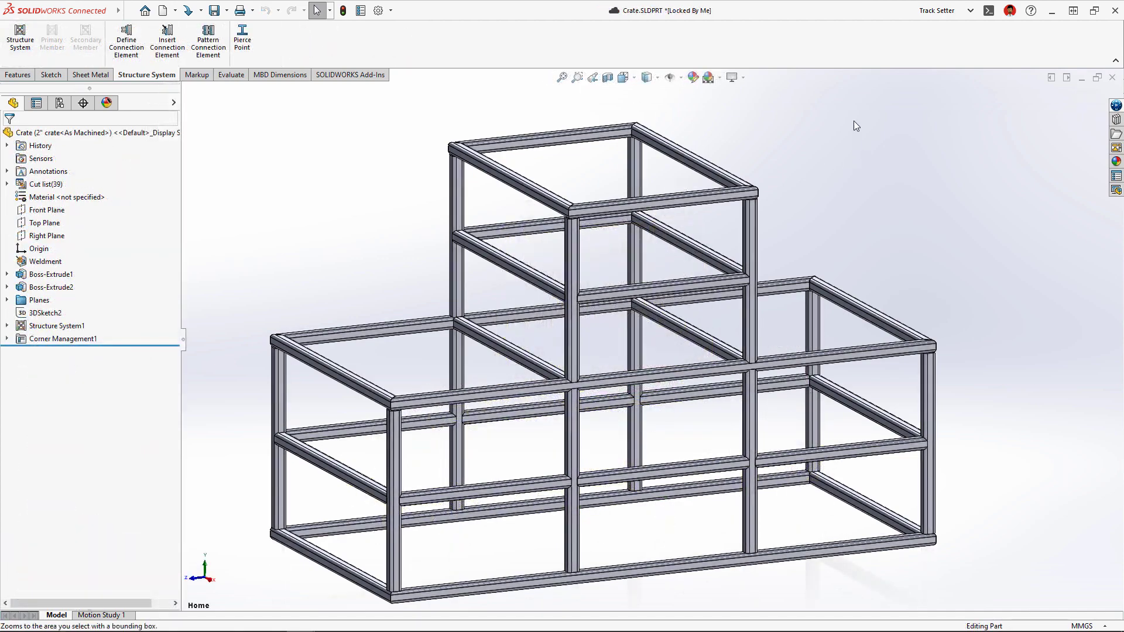
Insert a gusset plate connection element between the two top rails at the far corner of the crate's upper section
drag(725, 108, 544, 154)
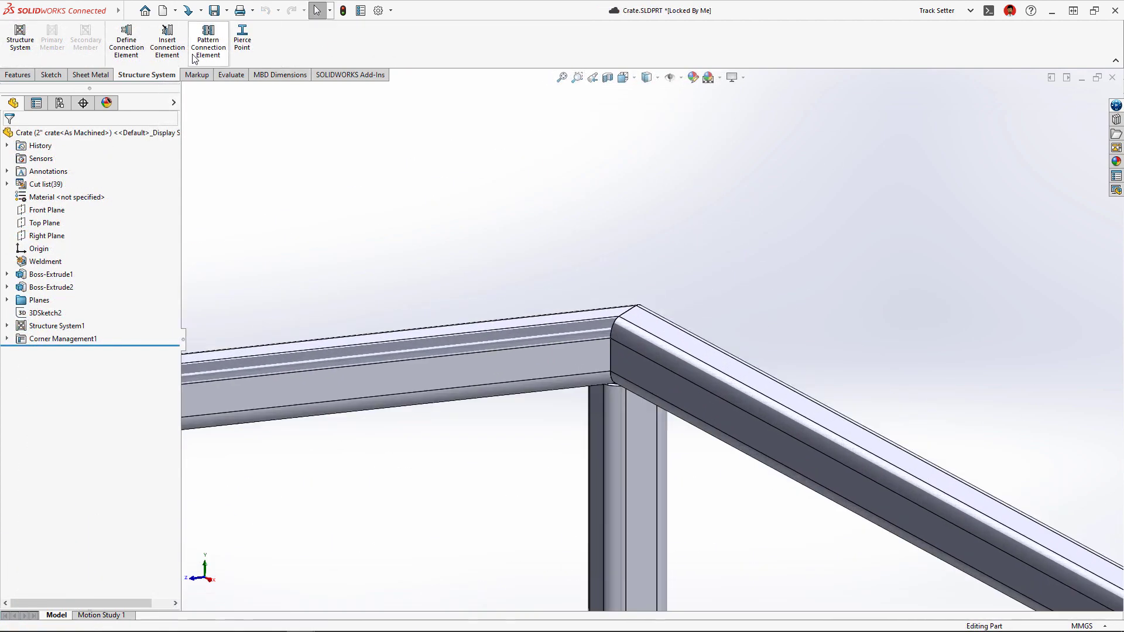
click(169, 48)
click(81, 231)
click(71, 264)
click(69, 256)
click(68, 273)
click(68, 159)
click(534, 360)
click(676, 401)
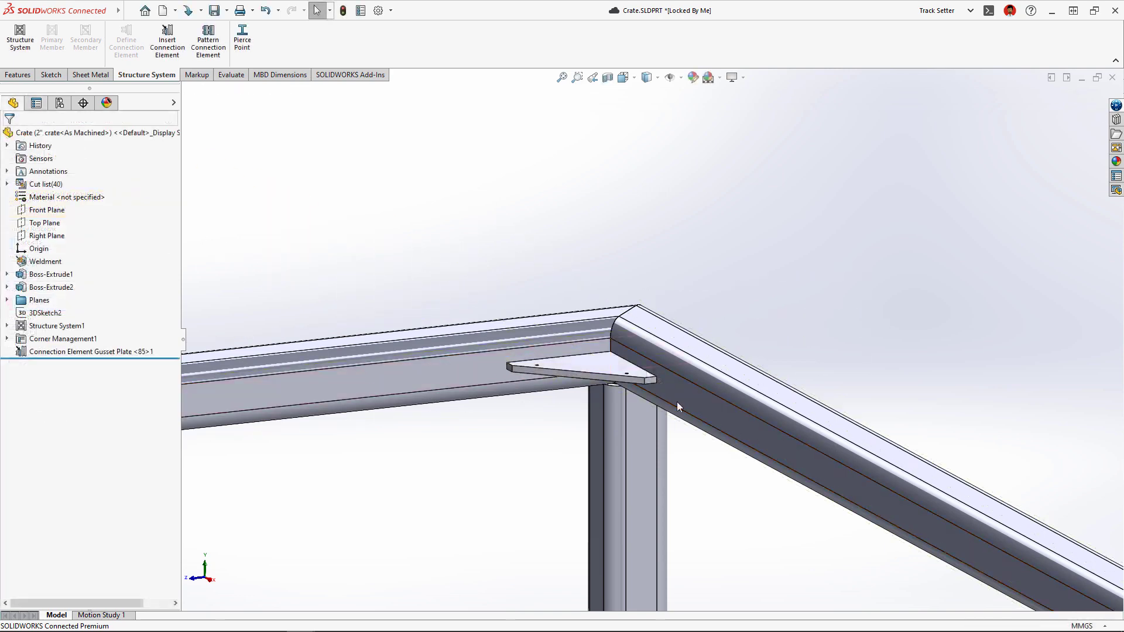
Pattern the gusset plate connection element to all similar corners of the crate
click(592, 77)
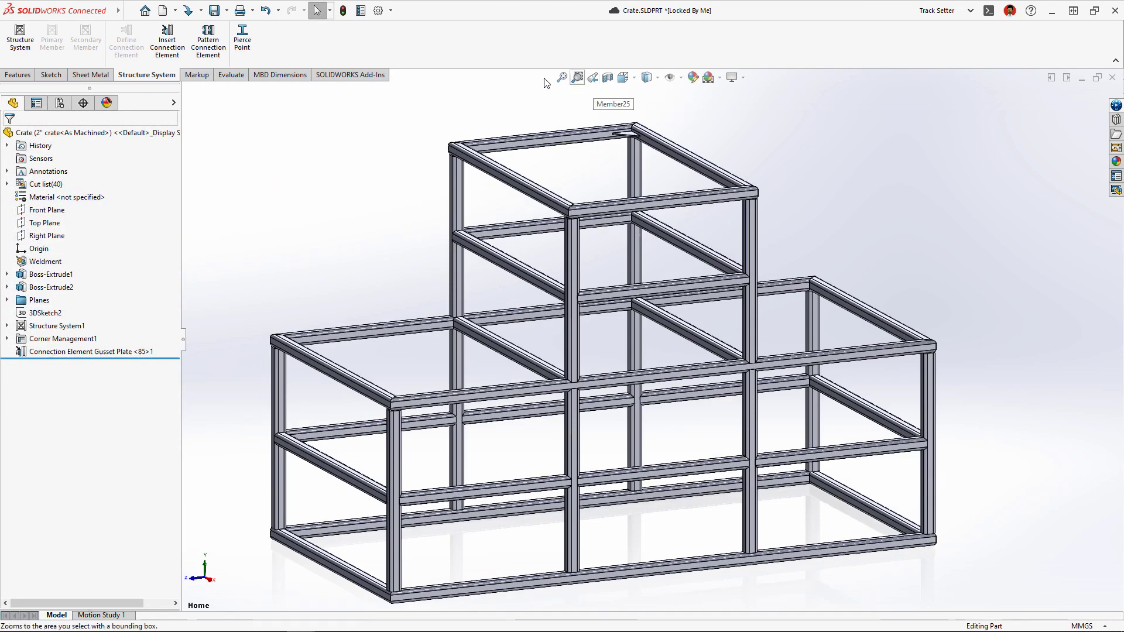
click(209, 47)
click(628, 136)
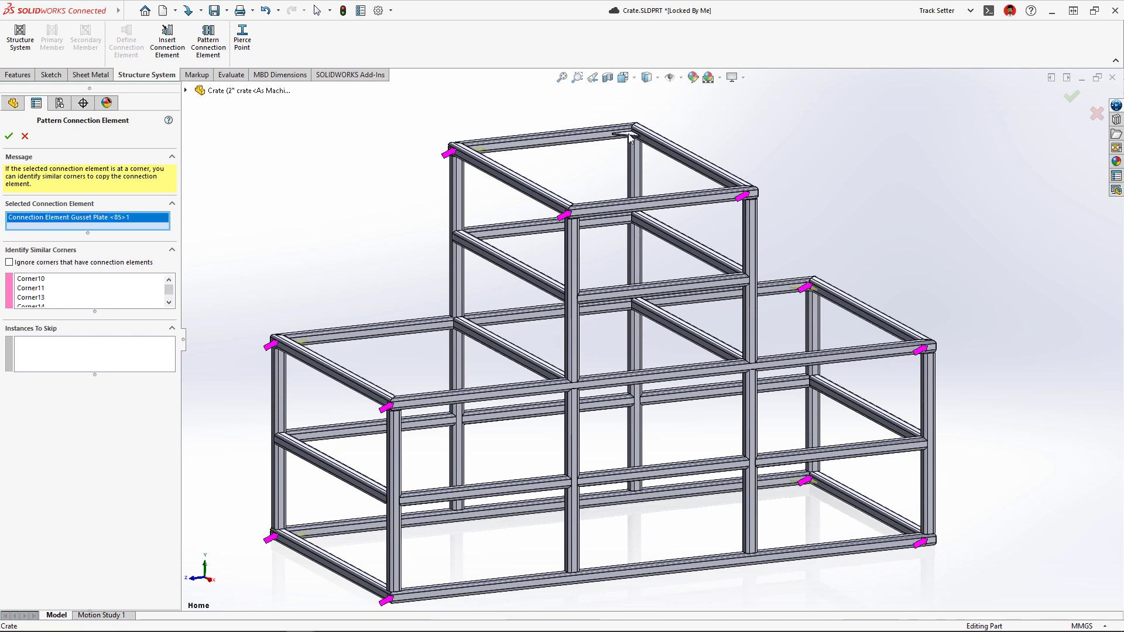
key(d)
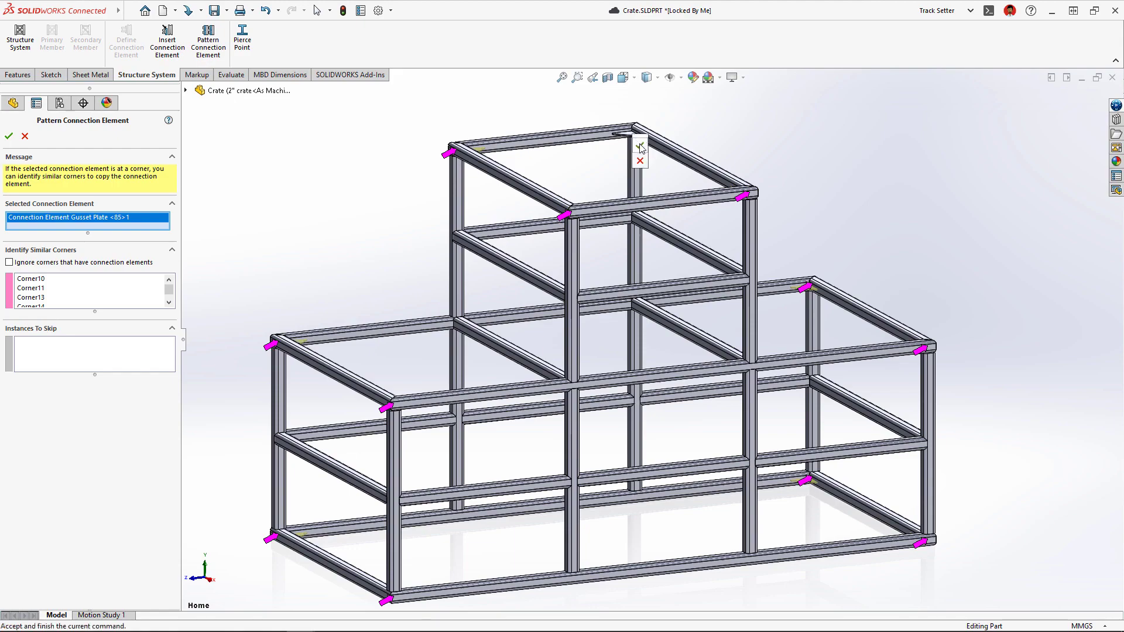
click(639, 145)
middle_drag(640, 146, 624, 213)
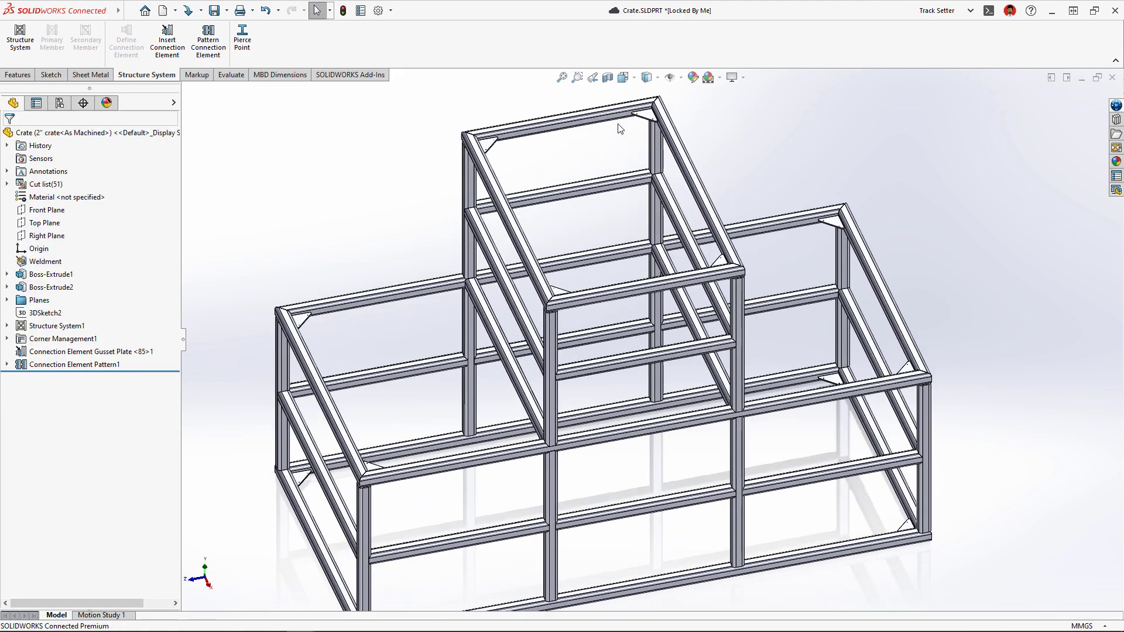
click(597, 78)
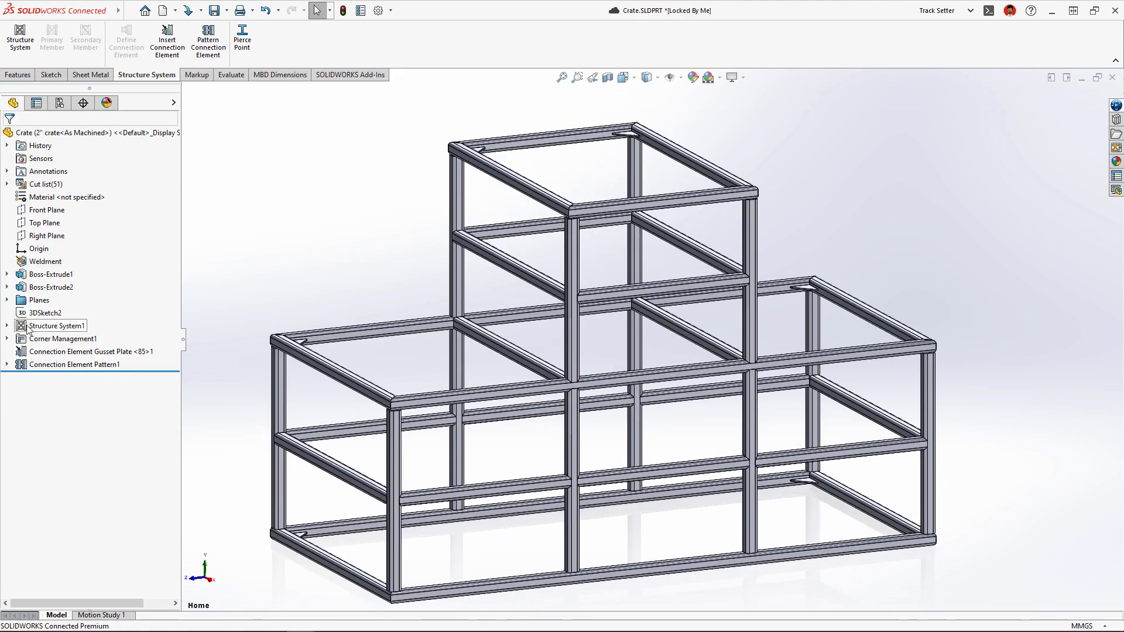
Edit the structure system's square tube profile and set its size to 3 x 3 x 0.25
click(6, 326)
right_click(66, 352)
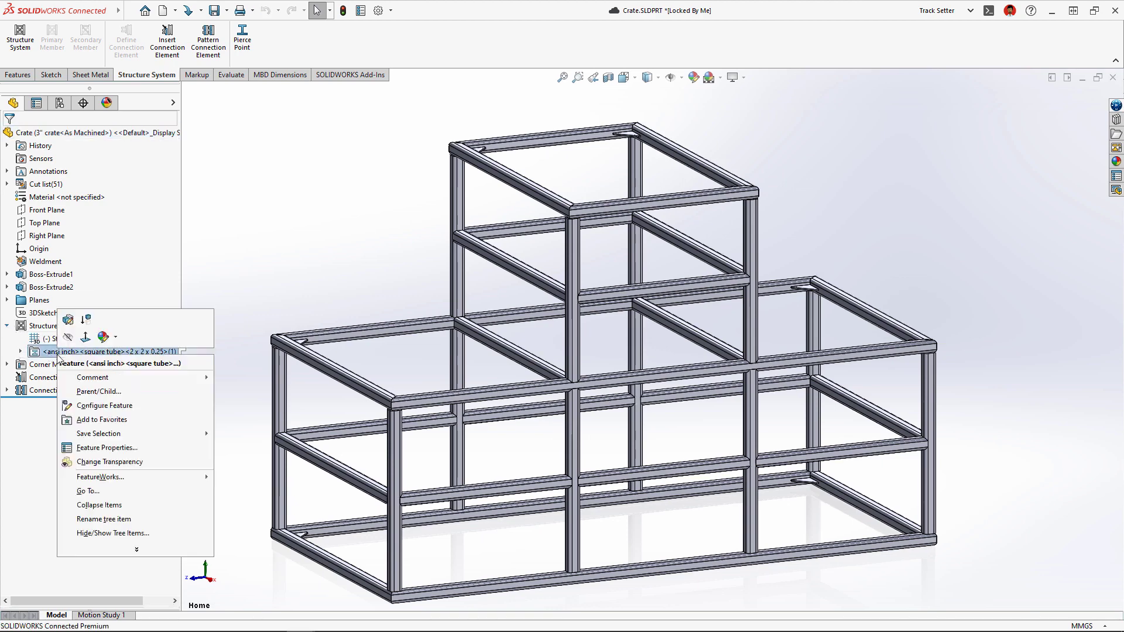
click(65, 321)
click(48, 157)
click(72, 263)
click(73, 284)
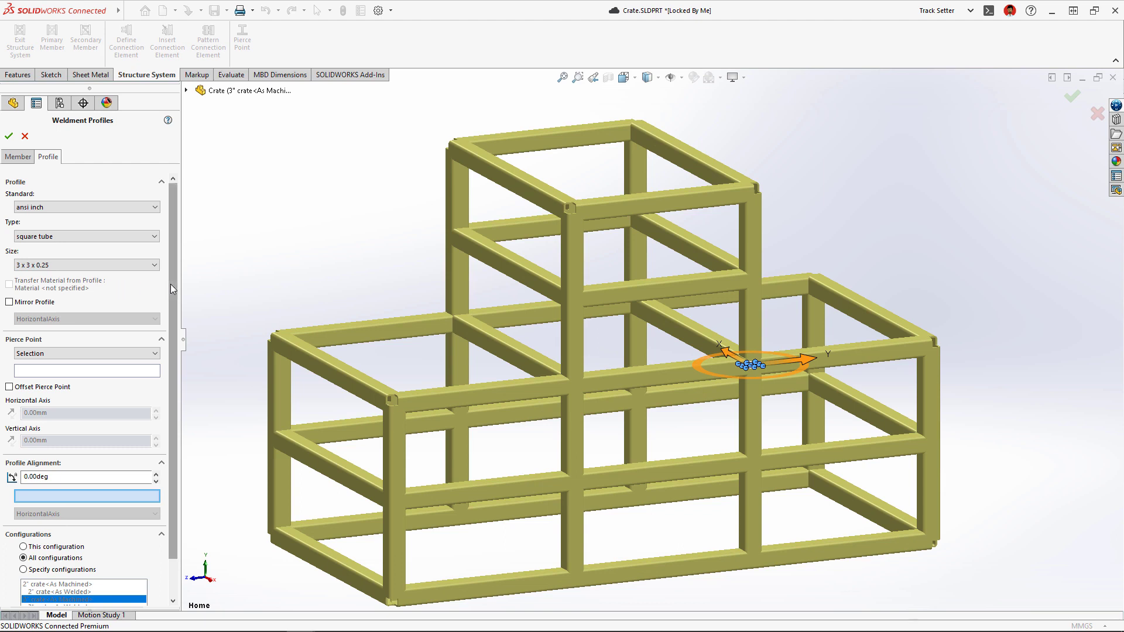
Apply the profile change only to the specified 3" crate<As Machined> configuration and exit the structure system
drag(170, 287, 176, 332)
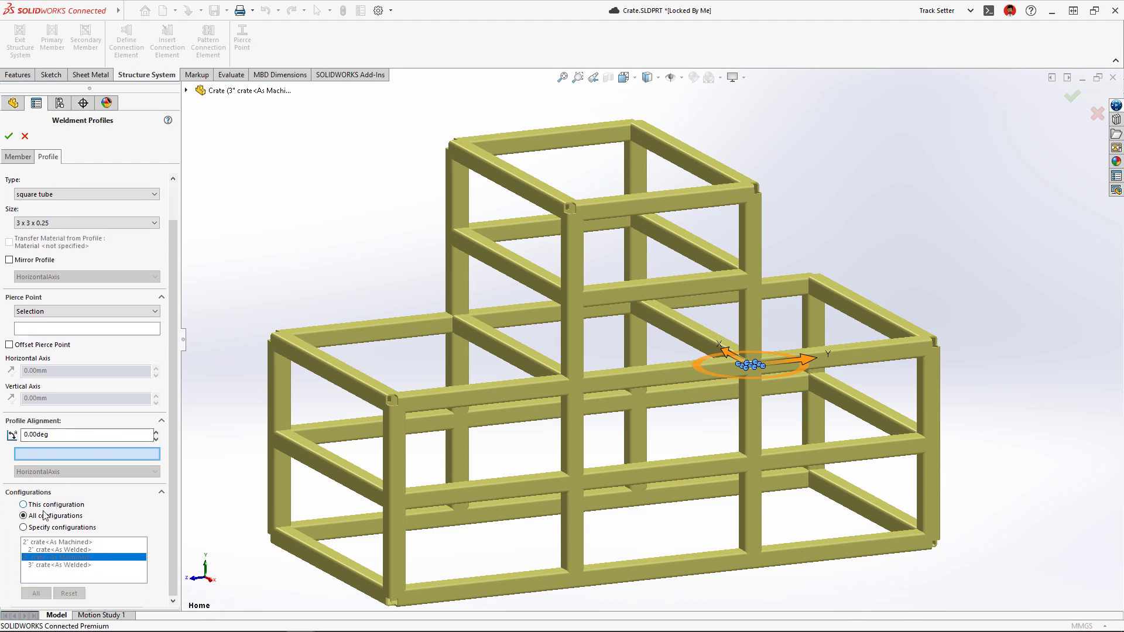
click(23, 528)
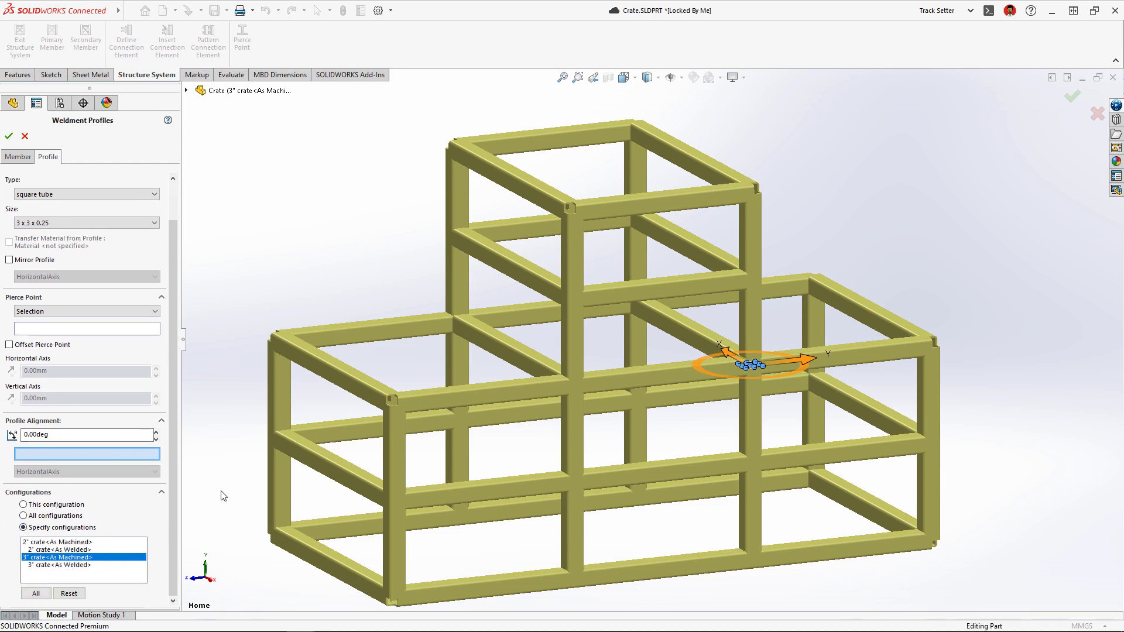
key(Return)
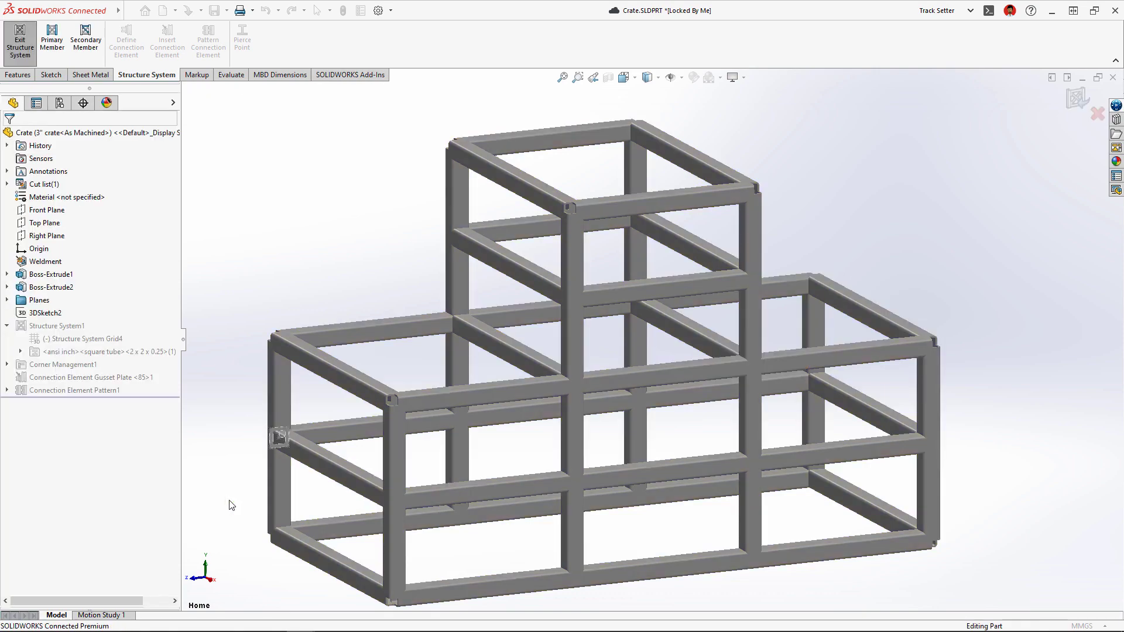
click(27, 61)
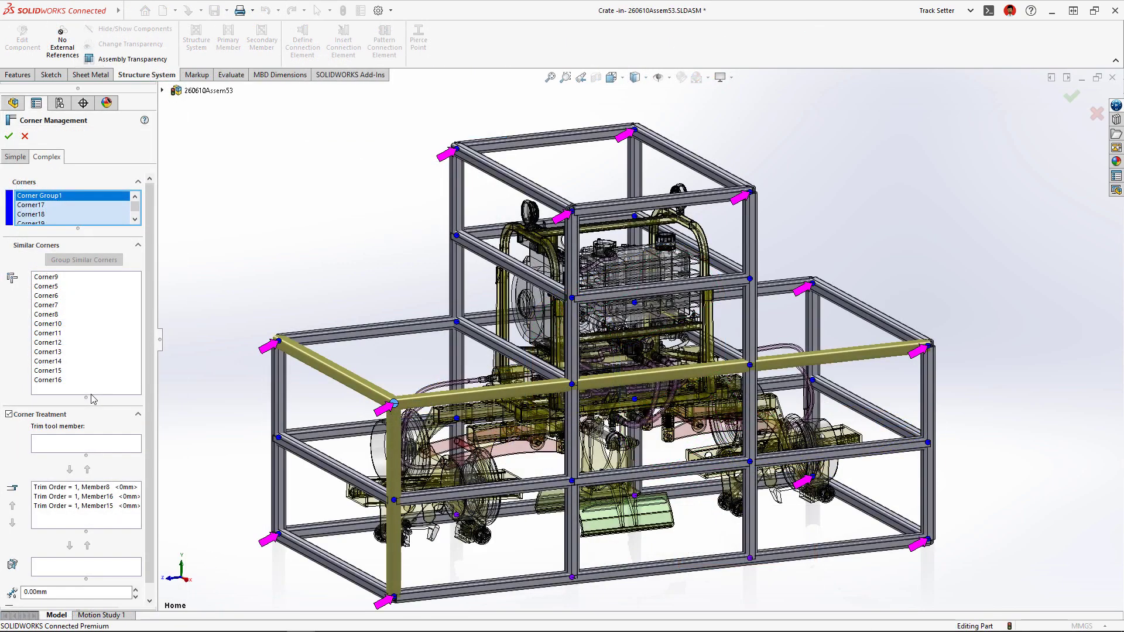
right_click(54, 276)
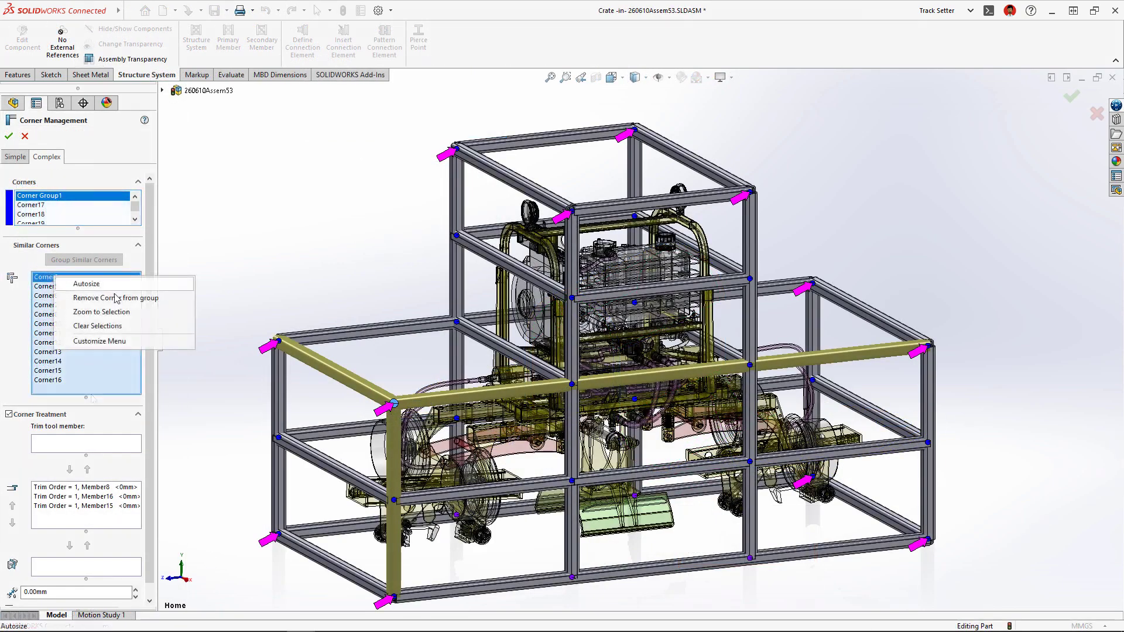
click(158, 313)
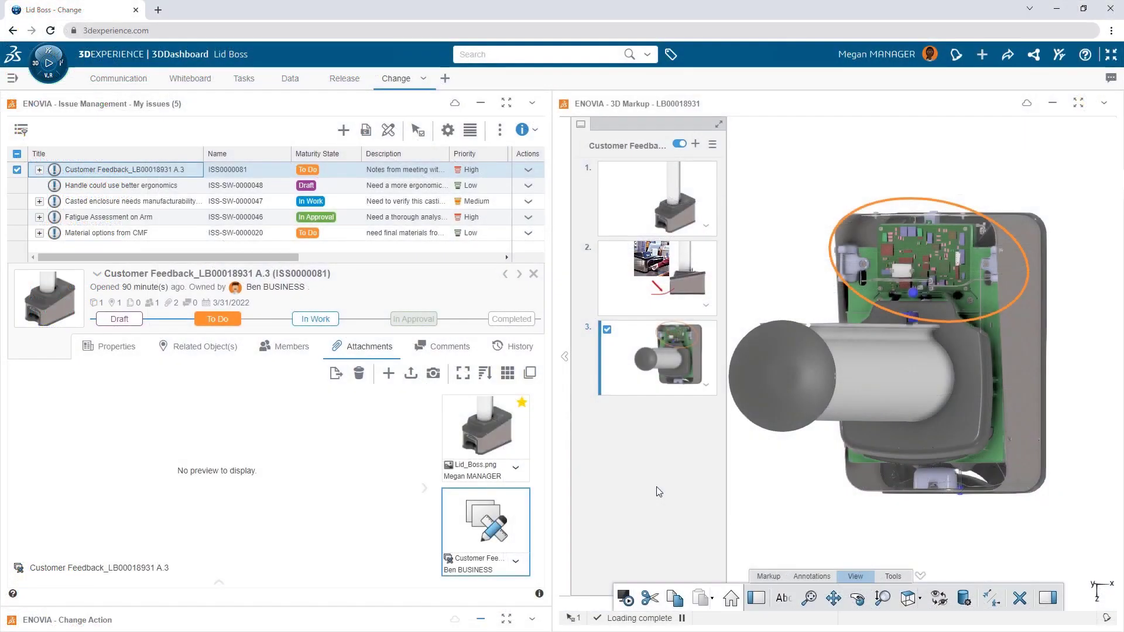
In the 3DEXPERIENCE dashboard, review the second Customer Feedback markup slide and the related objects of issue LB00018931 A.3
click(657, 275)
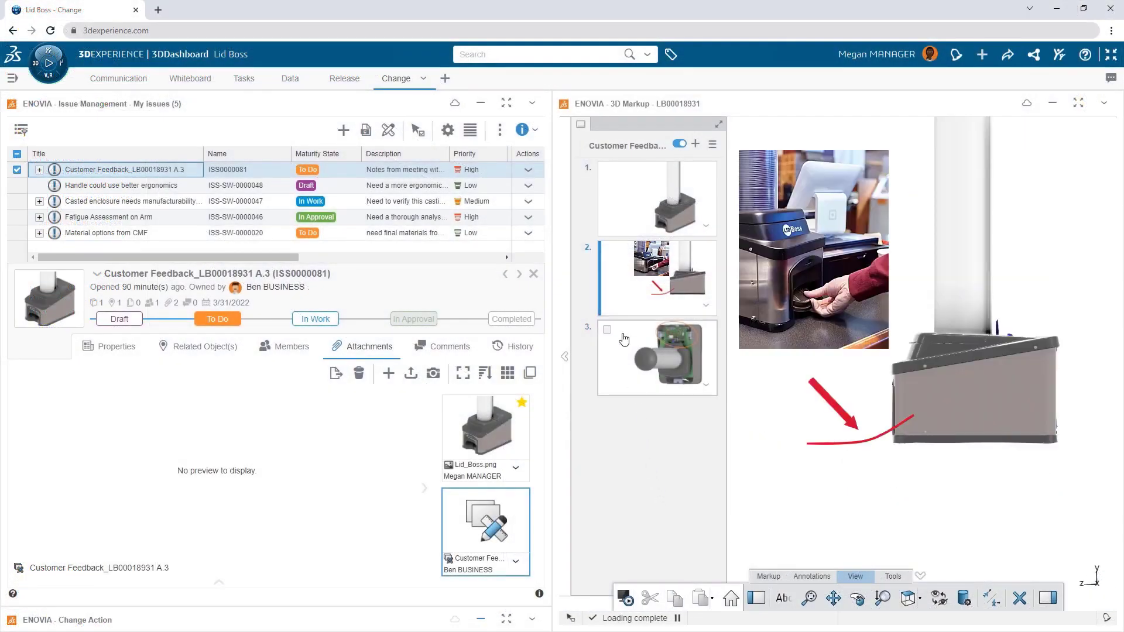
click(202, 347)
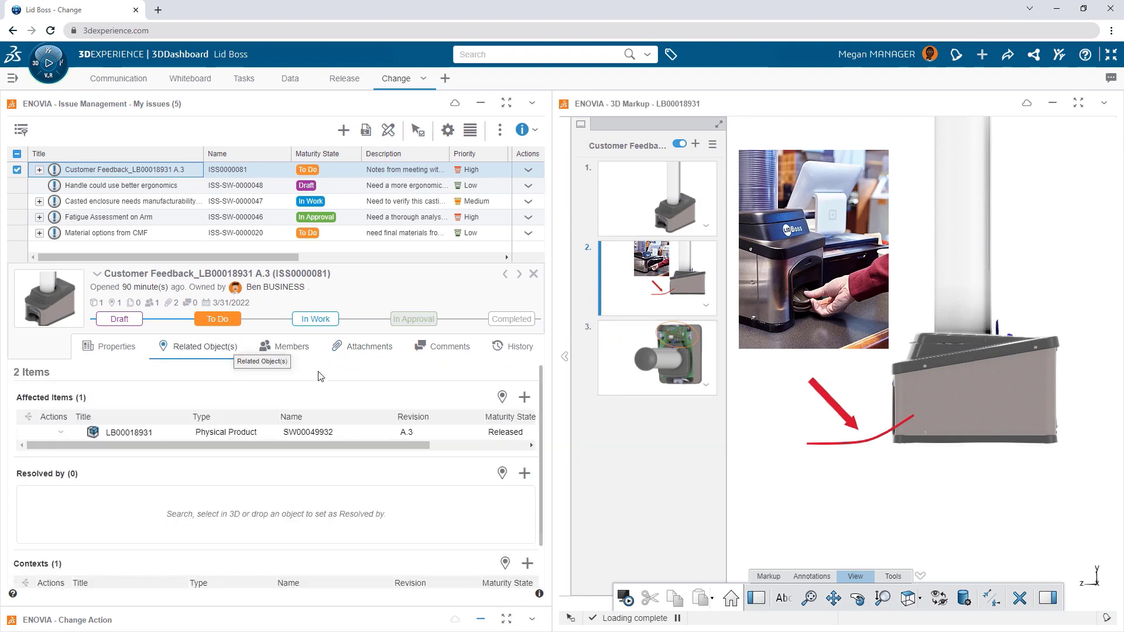
Post a comment on the issue mentioning its owner, saying no problem, a change action will be issued and a colleague will work on it
click(425, 350)
click(349, 405)
text(@ben)
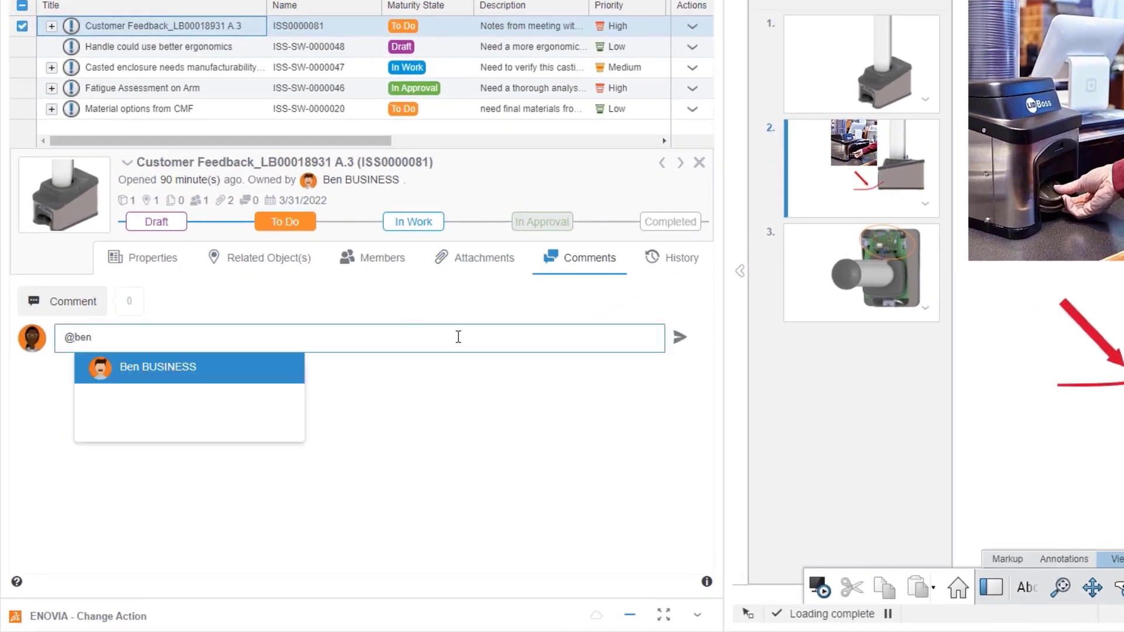
click(214, 435)
text(No problem - I'll issue a change action and get Eric working on it)
click(679, 337)
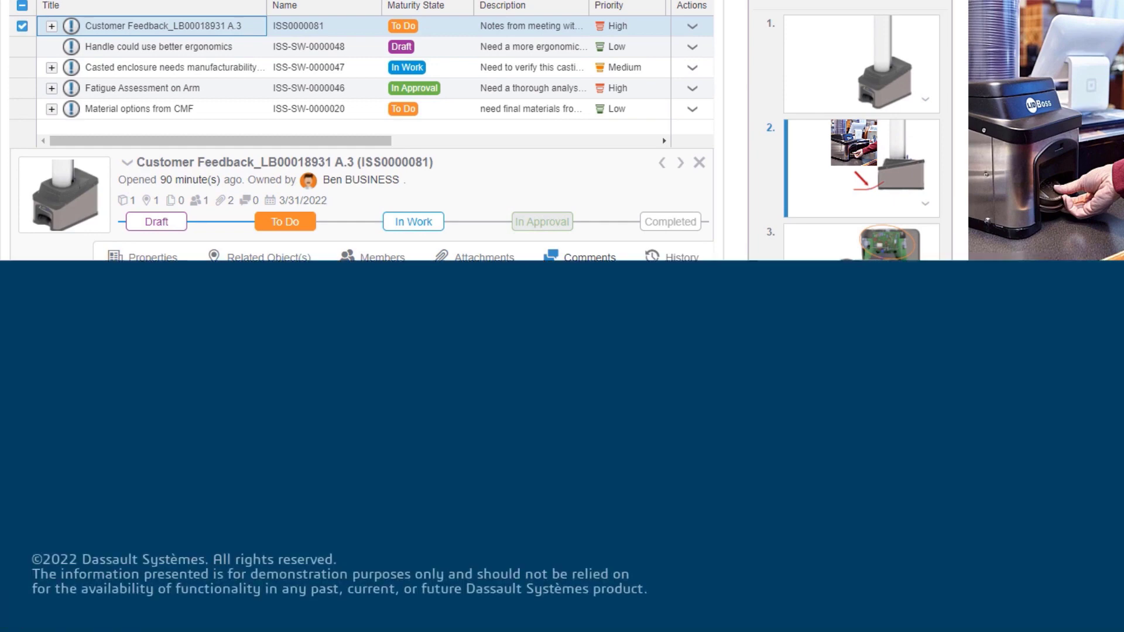